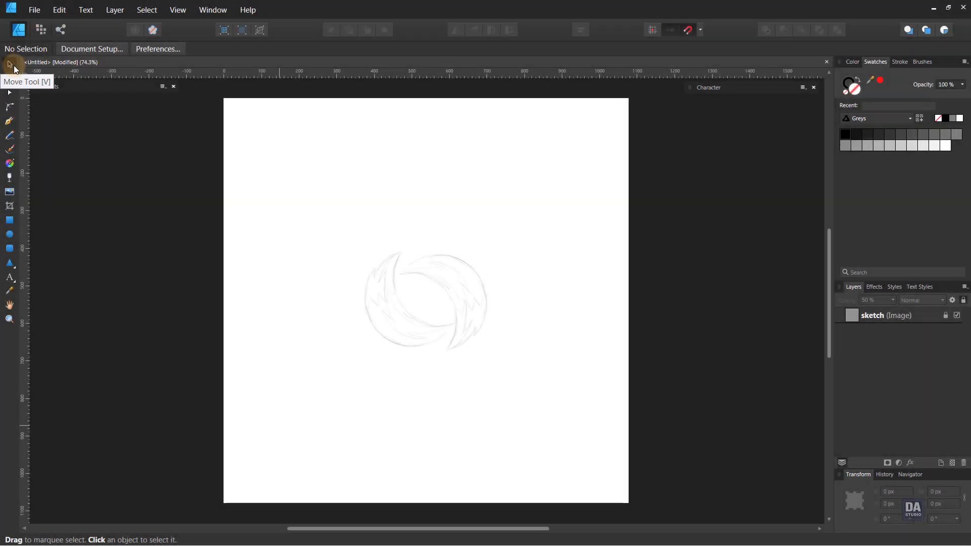
- Draw the inner edge of the left crescent wing with the Pen tool, bending it between its upper tip and lower-right tip
{"action": "key", "text": "z"}
{"action": "left_click_drag", "start_coordinate": [425, 282], "coordinate": [484, 303]}
{"action": "key", "text": "space"}
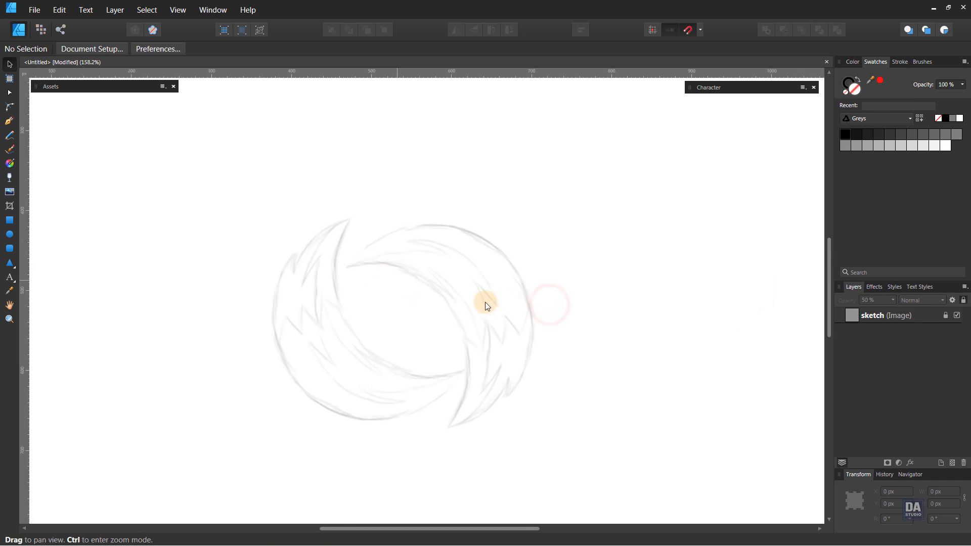
{"action": "left_click", "coordinate": [10, 122]}
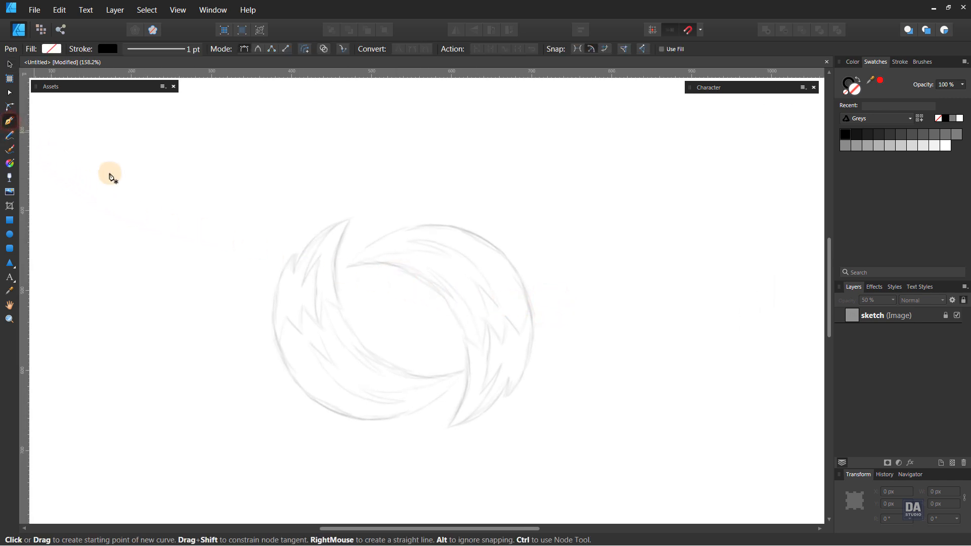
{"action": "left_click", "coordinate": [354, 216]}
{"action": "left_click_drag", "start_coordinate": [468, 368], "coordinate": [624, 319]}
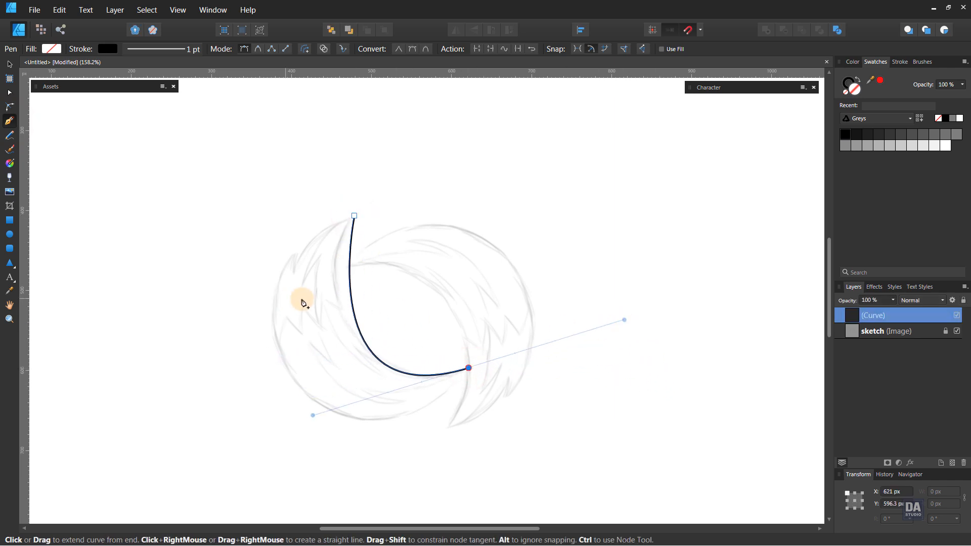
{"action": "left_click_drag", "start_coordinate": [350, 302], "coordinate": [330, 240]}
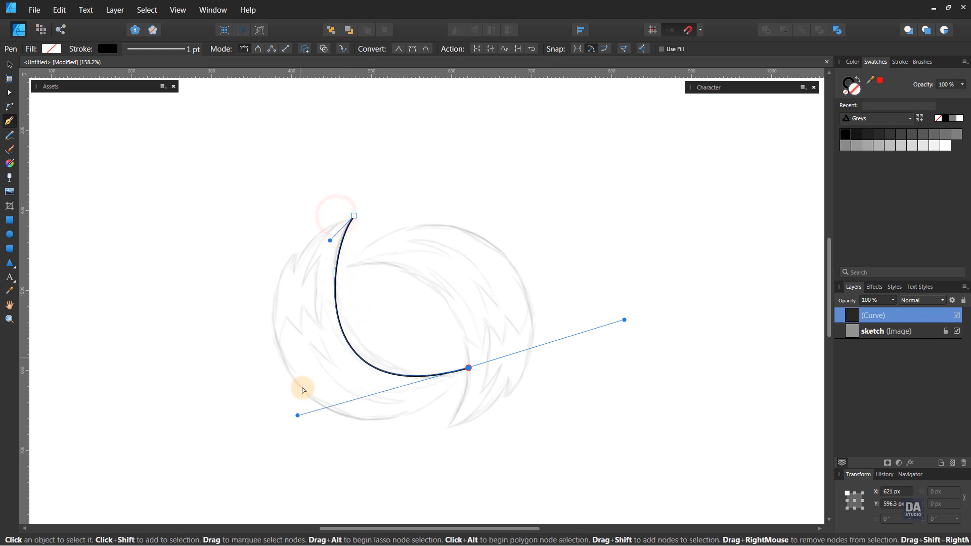
- Refine the inner edge's handles and its lower-right end node so the curve follows the sketch
{"action": "left_click_drag", "start_coordinate": [298, 415], "coordinate": [308, 390]}
{"action": "left_click_drag", "start_coordinate": [468, 368], "coordinate": [467, 371]}
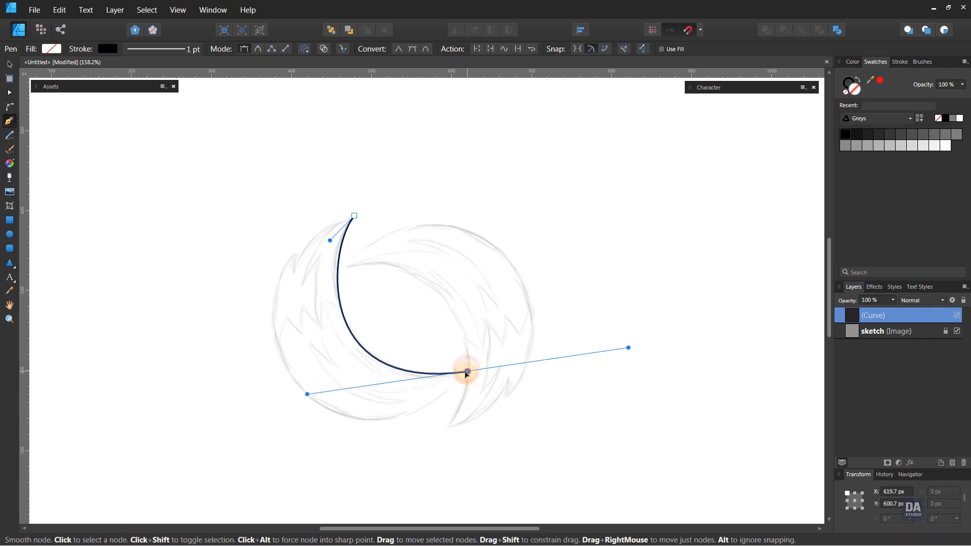
{"action": "left_click_drag", "start_coordinate": [304, 394], "coordinate": [312, 388]}
{"action": "key", "text": "Escape"}
{"action": "left_click", "coordinate": [354, 216]}
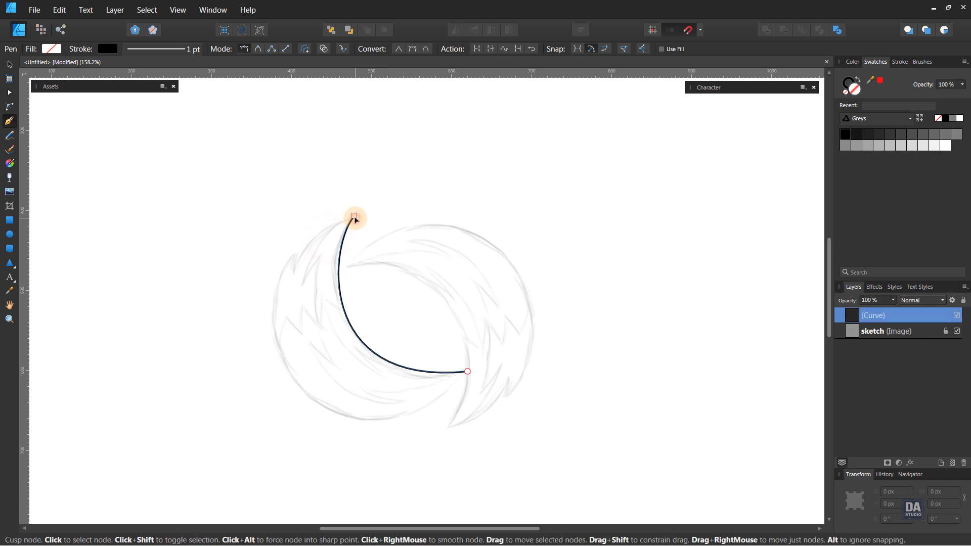
{"action": "left_click", "coordinate": [354, 217]}
{"action": "left_click_drag", "start_coordinate": [329, 238], "coordinate": [325, 243]}
{"action": "left_click_drag", "start_coordinate": [312, 388], "coordinate": [307, 387]}
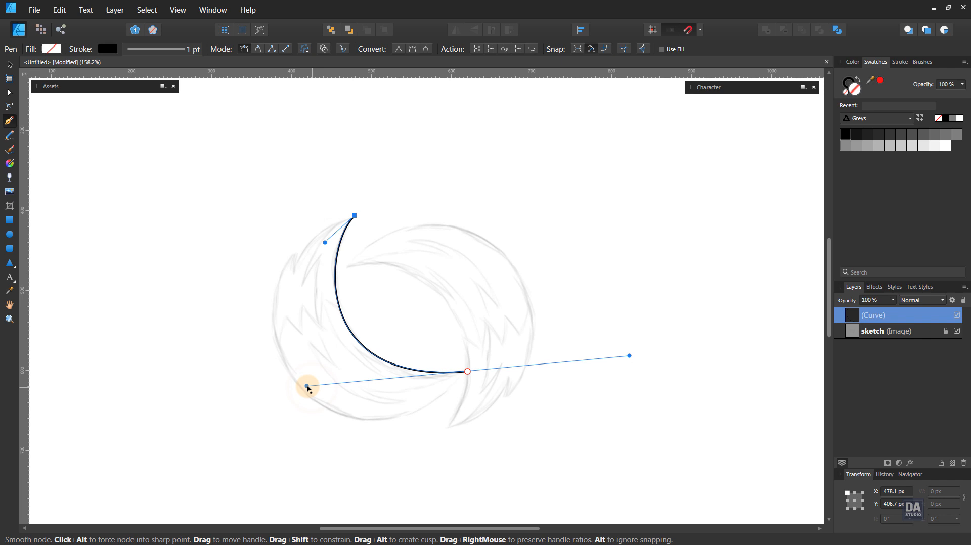
- Extend the curve from the lower-right tip to the notch at the upper left and bend it along the wing's outer edge
{"action": "left_click", "coordinate": [467, 372]}
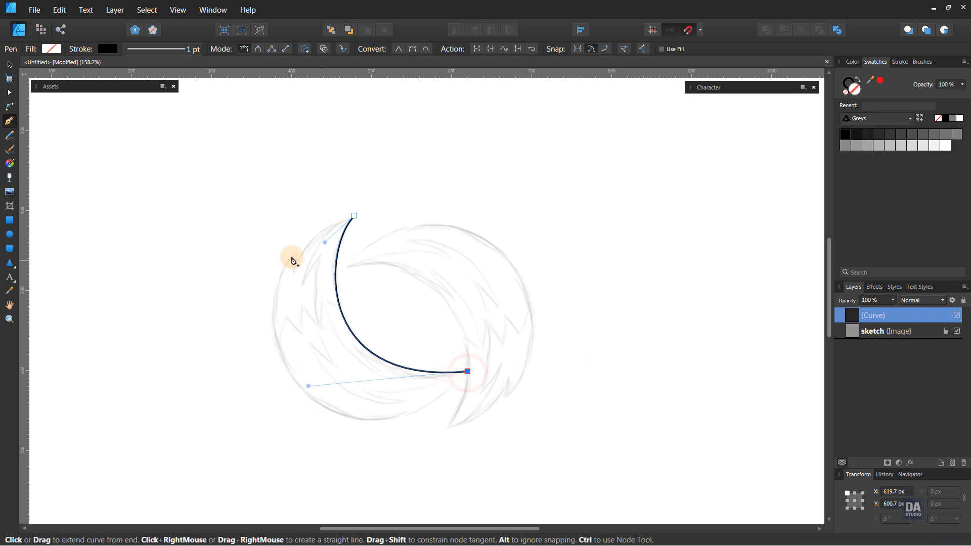
{"action": "left_click", "coordinate": [295, 252]}
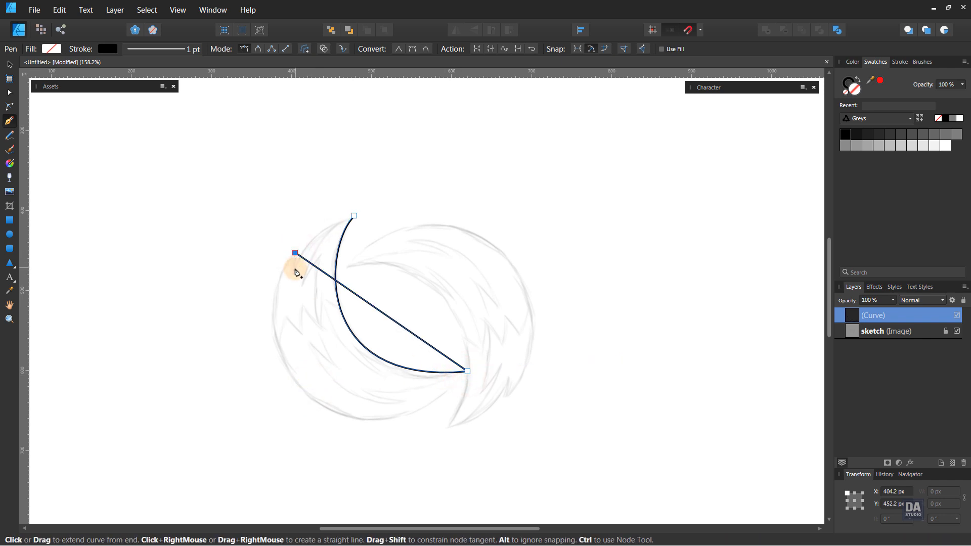
{"action": "left_click_drag", "start_coordinate": [386, 317], "coordinate": [374, 490]}
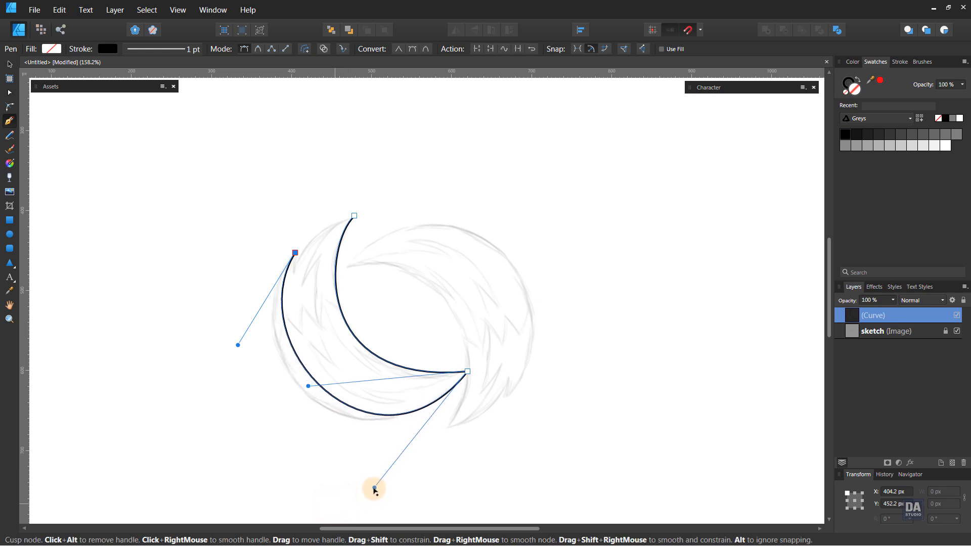
{"action": "left_click_drag", "start_coordinate": [238, 345], "coordinate": [211, 370]}
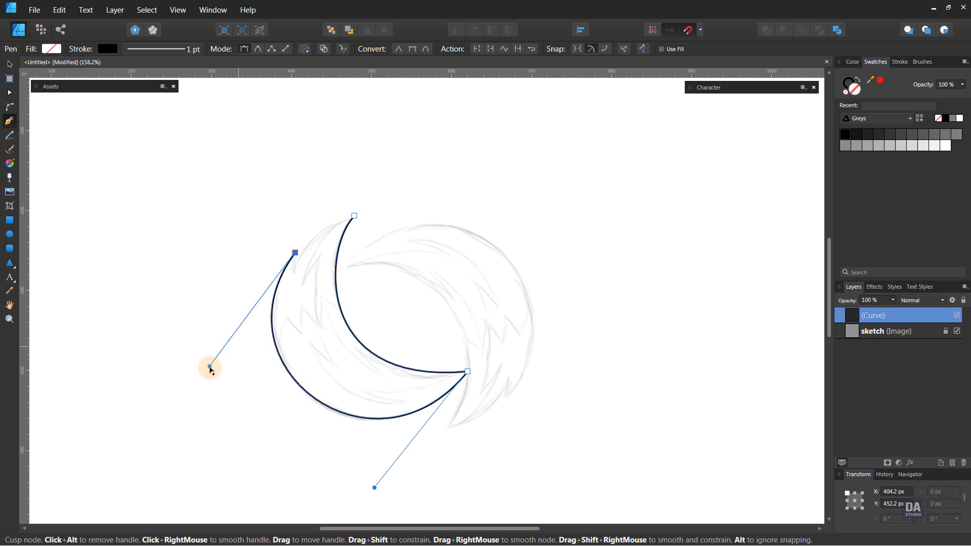
{"action": "left_click_drag", "start_coordinate": [371, 488], "coordinate": [370, 486]}
- Add the short notch segment, close the crescent at its upper tip, and bend the closing edge along the sketch
{"action": "left_click", "coordinate": [295, 252]}
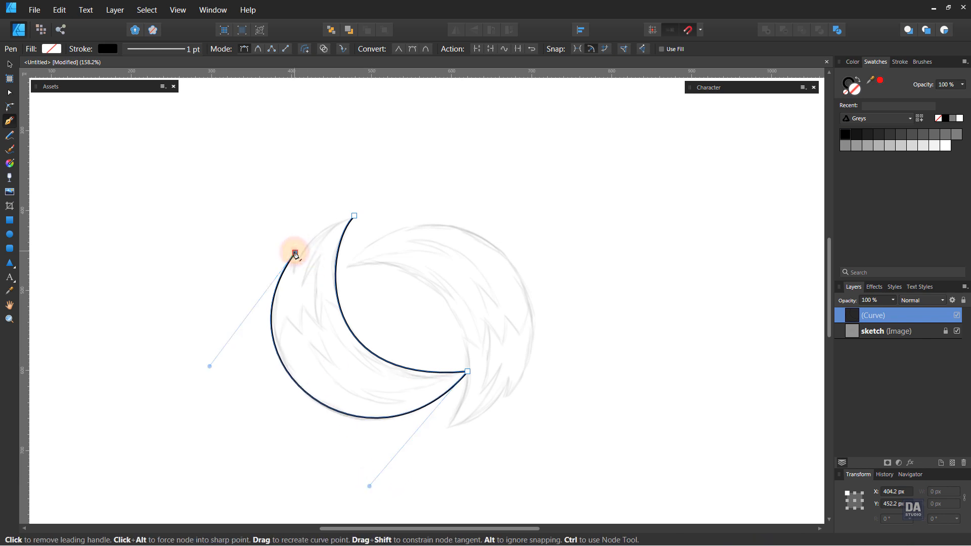
{"action": "left_click_drag", "start_coordinate": [292, 275], "coordinate": [296, 290]}
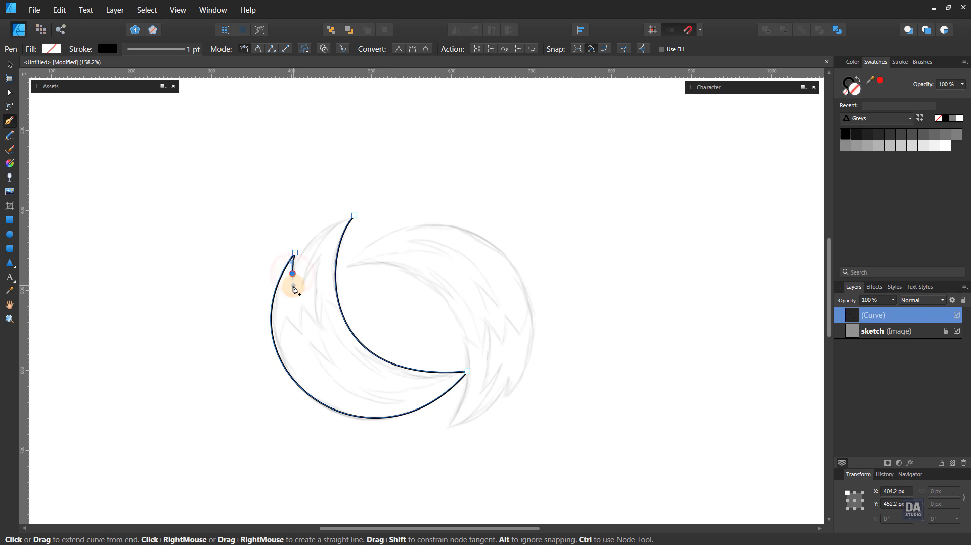
{"action": "mouse_move", "coordinate": [354, 216]}
{"action": "left_mouse_down"}
{"action": "mouse_move", "coordinate": [377, 213]}
{"action": "mouse_move", "coordinate": [365, 213]}
{"action": "left_mouse_up"}
{"action": "key", "text": "ctrl+z"}
{"action": "left_click", "coordinate": [355, 215]}
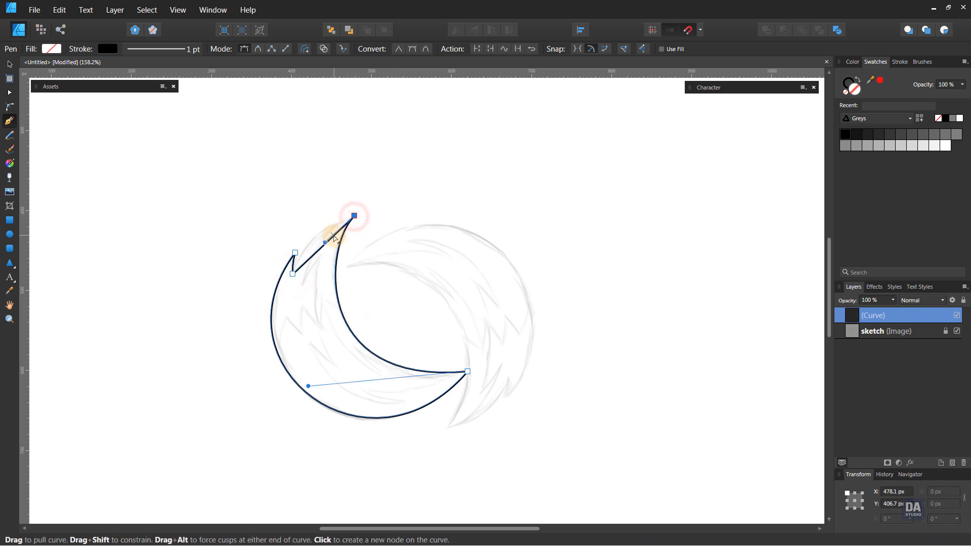
{"action": "left_click_drag", "start_coordinate": [326, 243], "coordinate": [312, 244]}
{"action": "key", "text": "ctrl+z"}
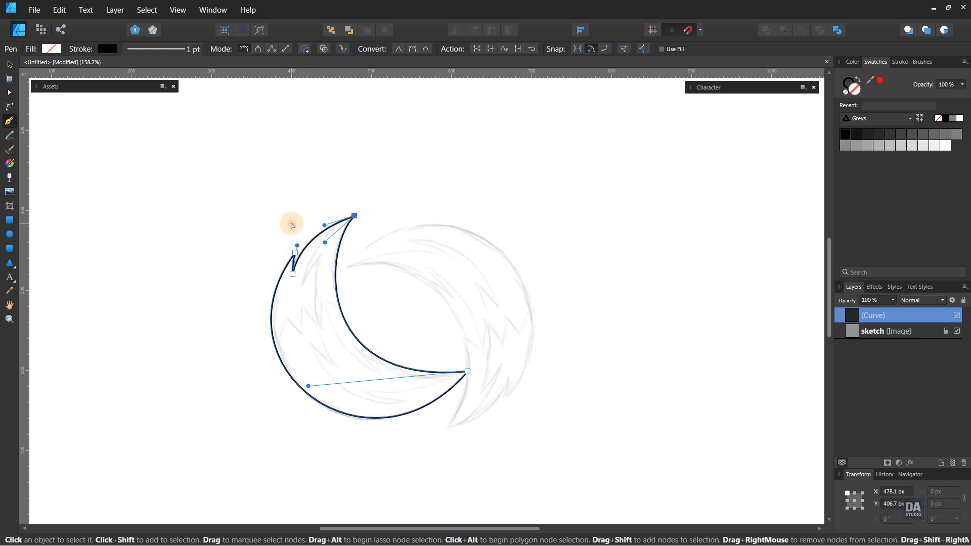
{"action": "key", "text": "Escape"}
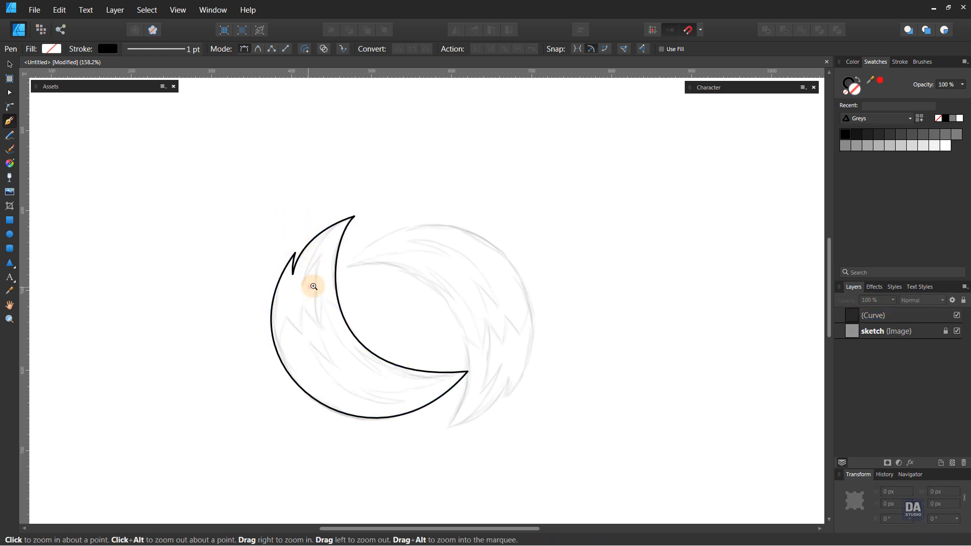
- Draw a zigzag feather edge with three peaks across the middle of the crescent, starting outside its left edge
{"action": "left_click_drag", "start_coordinate": [311, 287], "coordinate": [351, 283]}
{"action": "left_click_drag", "start_coordinate": [374, 350], "coordinate": [330, 338]}
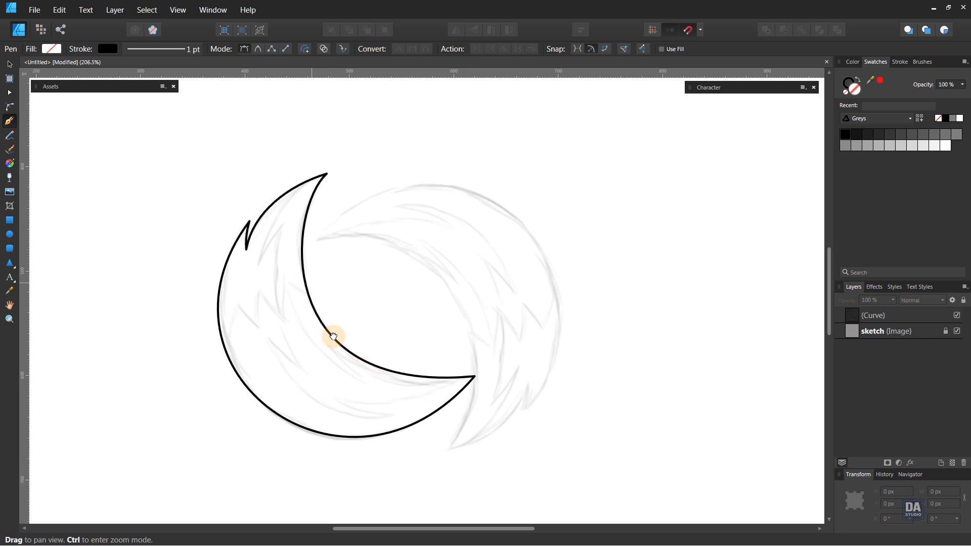
{"action": "left_click", "coordinate": [221, 355]}
{"action": "left_click_drag", "start_coordinate": [241, 306], "coordinate": [265, 266]}
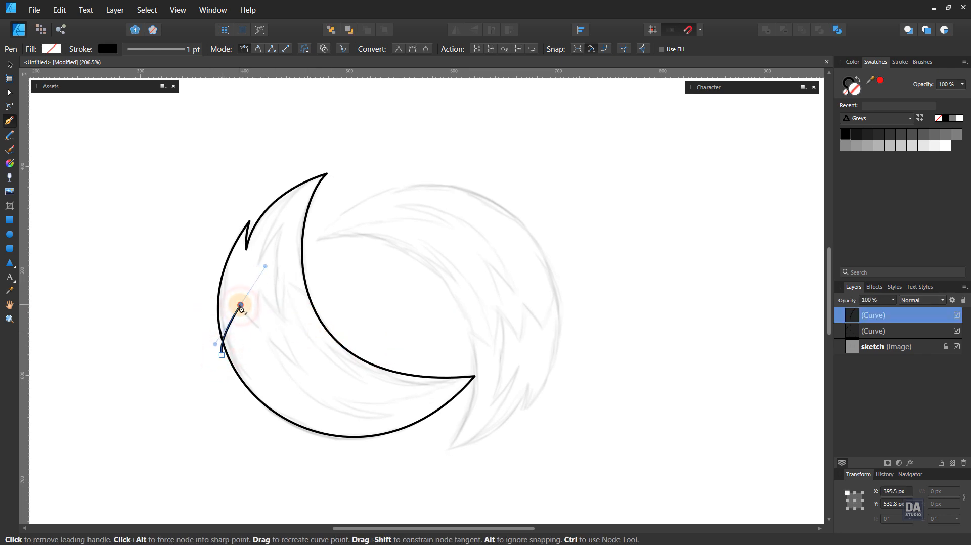
{"action": "left_click", "coordinate": [240, 306]}
{"action": "left_click", "coordinate": [258, 327]}
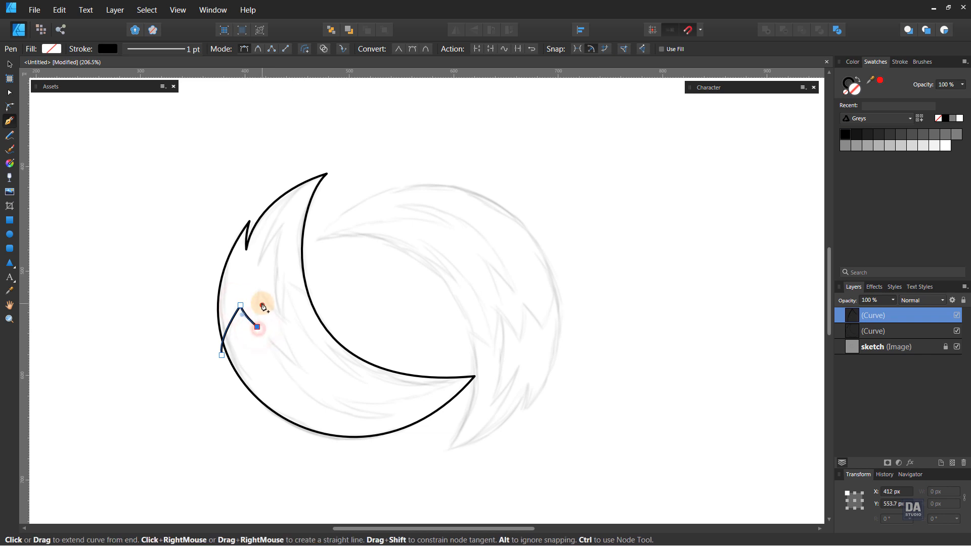
{"action": "left_click_drag", "start_coordinate": [261, 290], "coordinate": [268, 269]}
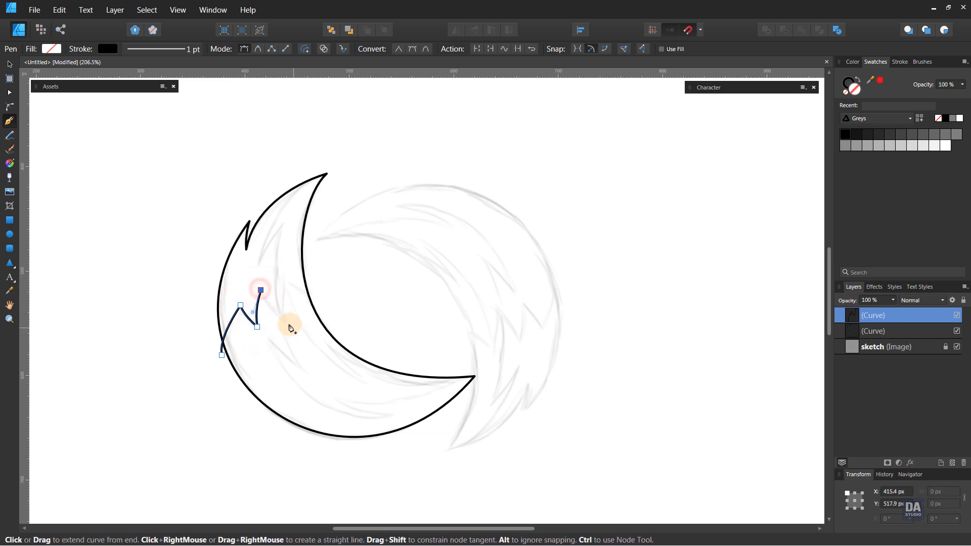
{"action": "mouse_move", "coordinate": [282, 320]}
{"action": "left_mouse_down"}
{"action": "mouse_move", "coordinate": [309, 342]}
{"action": "mouse_move", "coordinate": [283, 320]}
{"action": "left_mouse_up"}
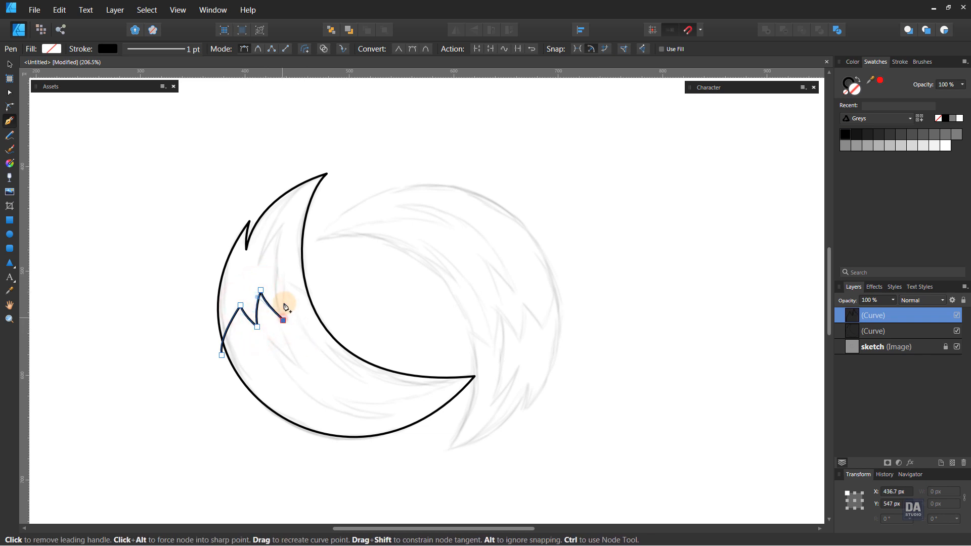
{"action": "mouse_move", "coordinate": [287, 278]}
{"action": "left_mouse_down"}
{"action": "mouse_move", "coordinate": [290, 255]}
{"action": "mouse_move", "coordinate": [287, 278]}
{"action": "left_mouse_up"}
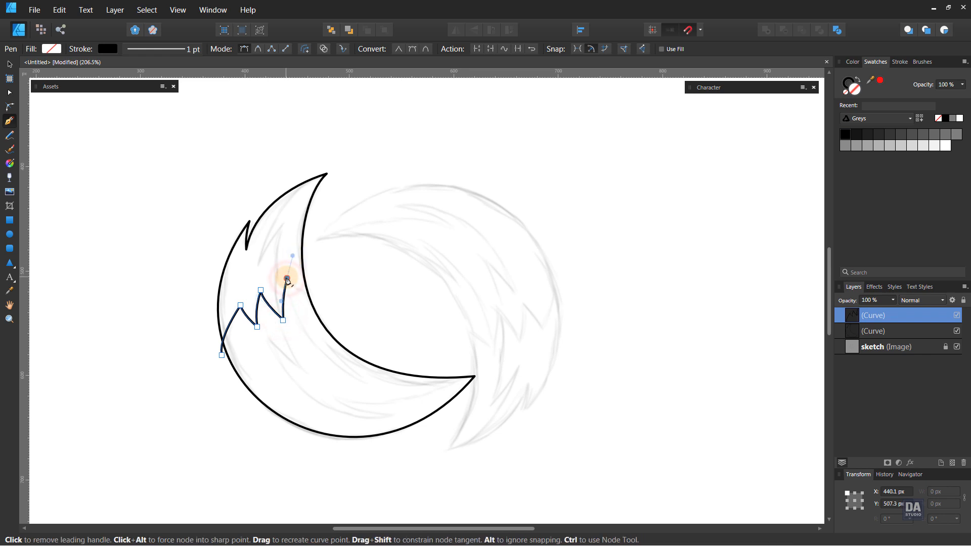
- Close the zigzag shape around the crescent's upper part and clip it inside the crescent curve
{"action": "left_click", "coordinate": [315, 293]}
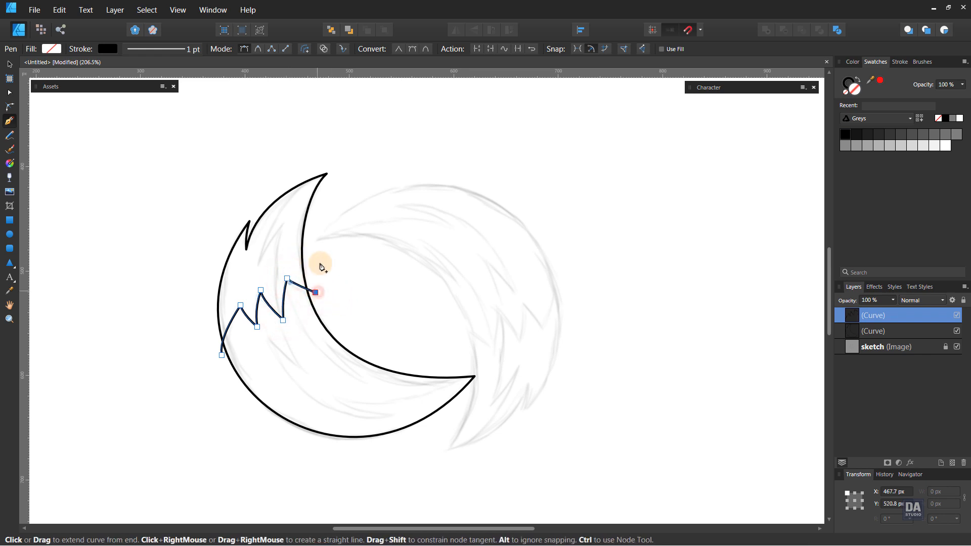
{"action": "left_click", "coordinate": [352, 152]}
{"action": "left_click", "coordinate": [271, 168]}
{"action": "left_click", "coordinate": [179, 290]}
{"action": "left_click", "coordinate": [222, 355]}
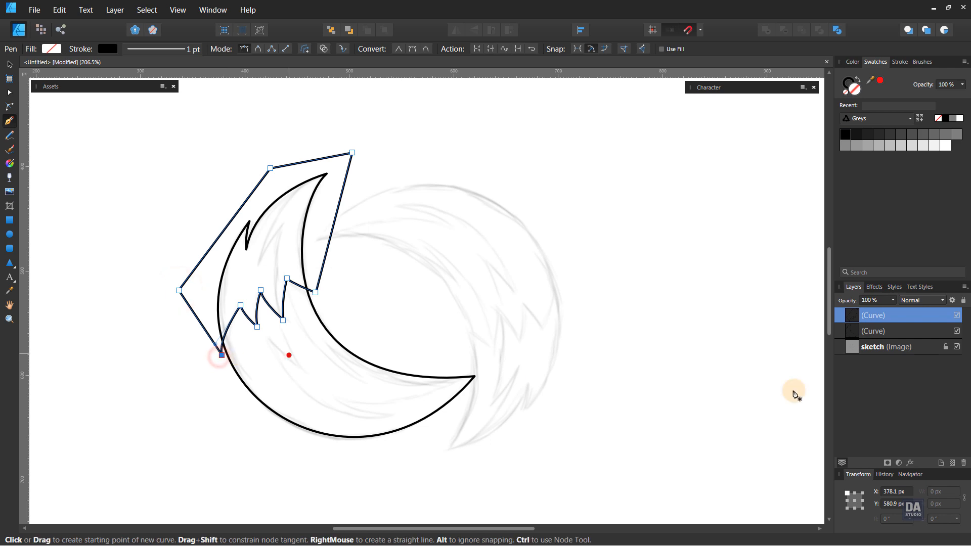
{"action": "left_click_drag", "start_coordinate": [885, 320], "coordinate": [888, 332]}
{"action": "left_click", "coordinate": [428, 245], "text": "ctrl"}
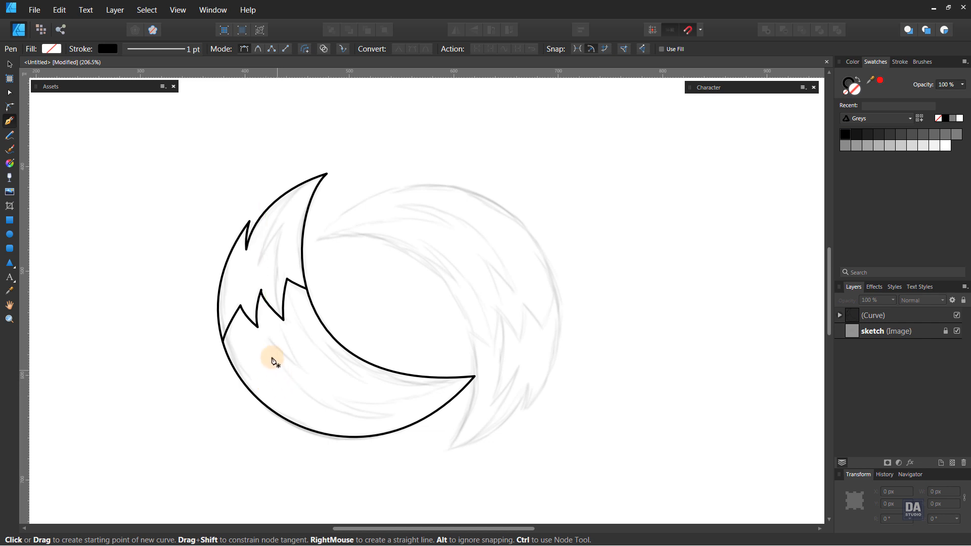
- Draw the lower feather contour along the sketch, with a pointed notch and a curve ending at the crescent's lower-right tip
{"action": "left_click", "coordinate": [265, 340]}
{"action": "left_click_drag", "start_coordinate": [391, 417], "coordinate": [504, 407]}
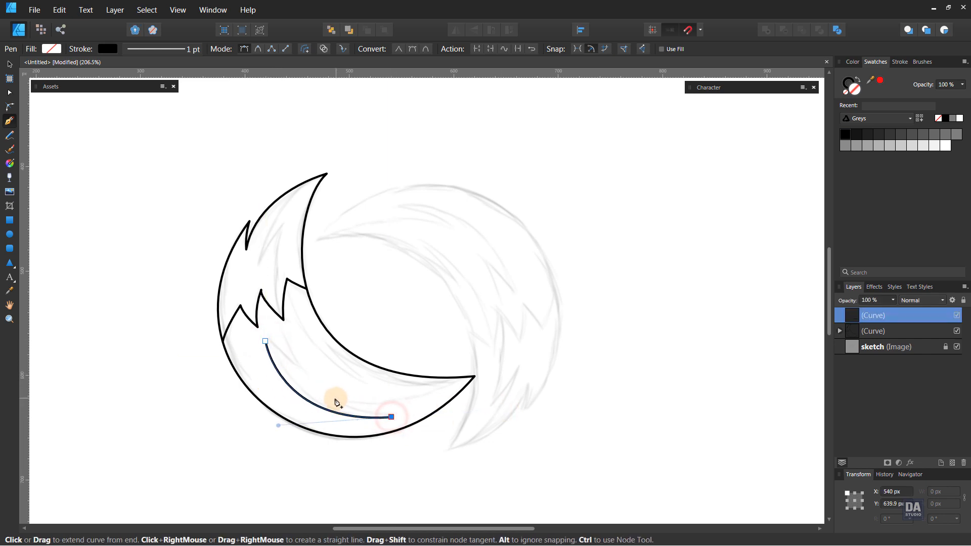
{"action": "left_click_drag", "start_coordinate": [335, 399], "coordinate": [303, 379]}
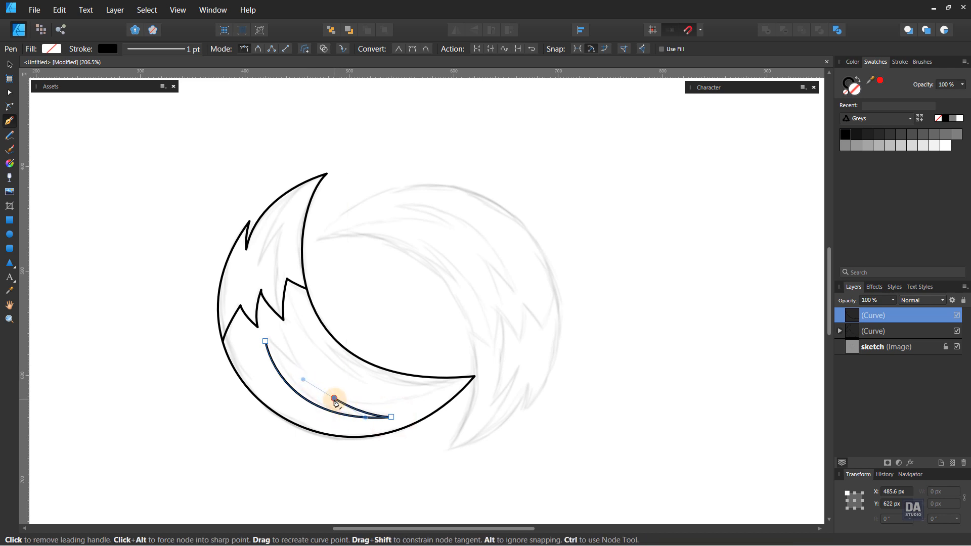
{"action": "left_click", "coordinate": [335, 400]}
{"action": "left_click_drag", "start_coordinate": [474, 371], "coordinate": [543, 326]}
{"action": "left_click", "coordinate": [475, 371]}
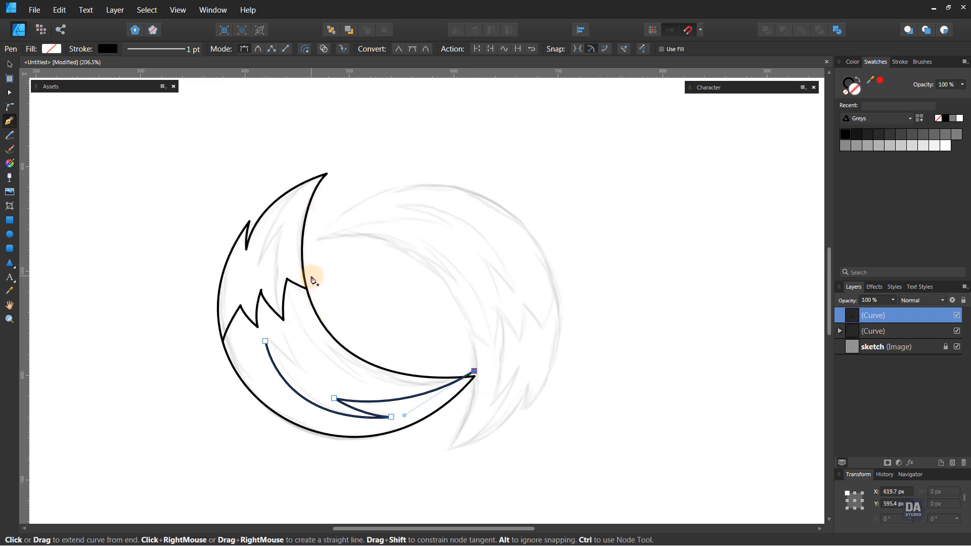
- Close the lower feather shape around the crescent's inner edge with a second pointed notch back to its starting node
{"action": "left_click", "coordinate": [311, 259]}
{"action": "left_click", "coordinate": [265, 271]}
{"action": "left_click_drag", "start_coordinate": [300, 368], "coordinate": [338, 415]}
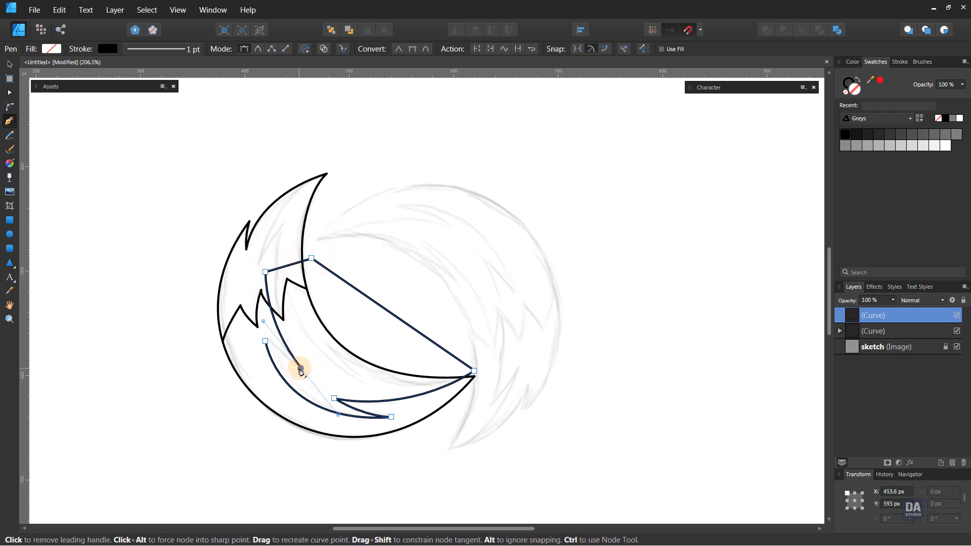
{"action": "left_click", "coordinate": [301, 368]}
{"action": "left_click_drag", "start_coordinate": [263, 340], "coordinate": [249, 325]}
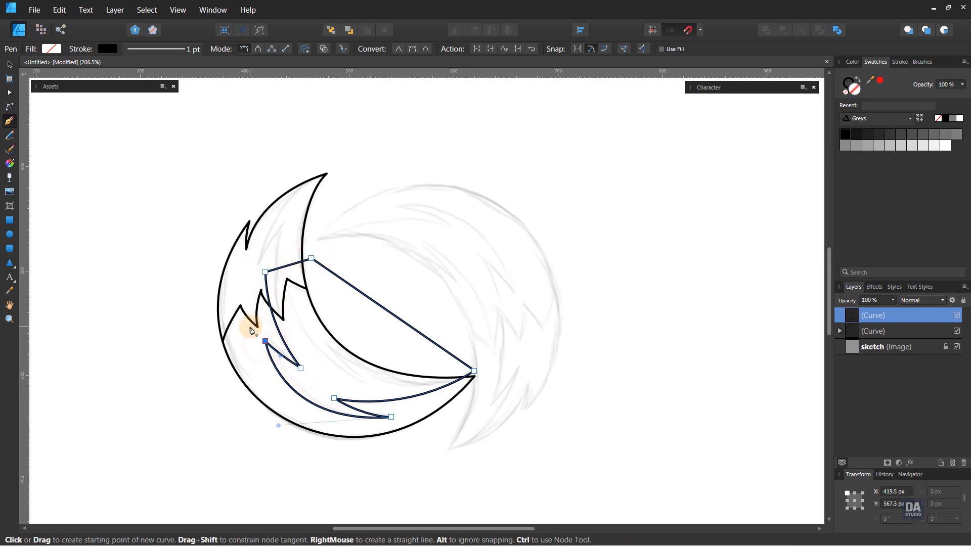
- Clip the lower feather shape inside the crescent and place it beneath the zigzag shape in the layer order
{"action": "left_click_drag", "start_coordinate": [885, 318], "coordinate": [879, 334]}
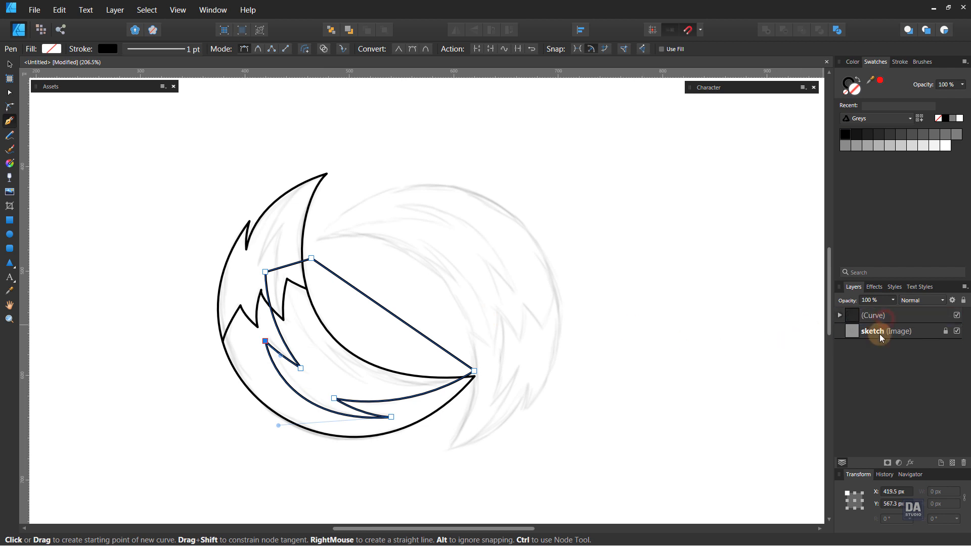
{"action": "left_click", "coordinate": [838, 315]}
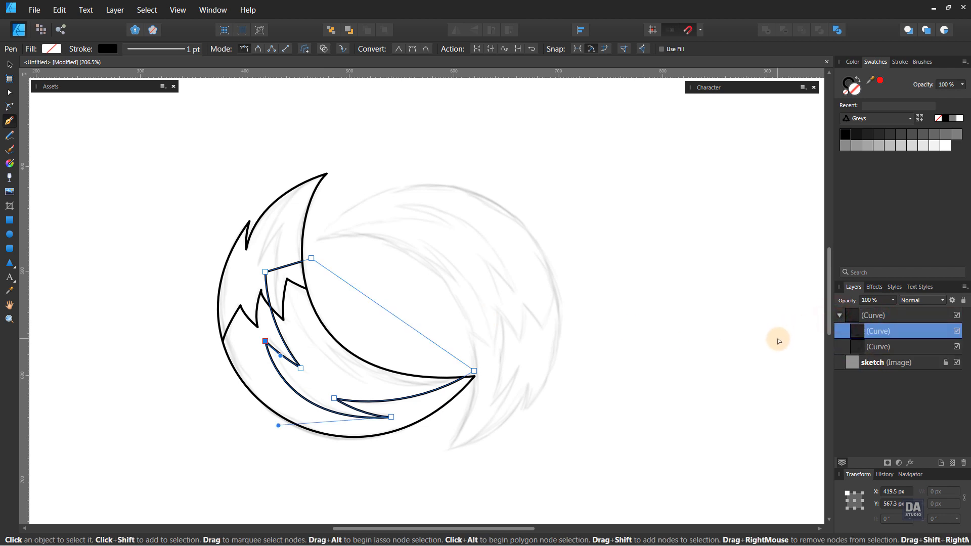
{"action": "key", "text": "ctrl+["}
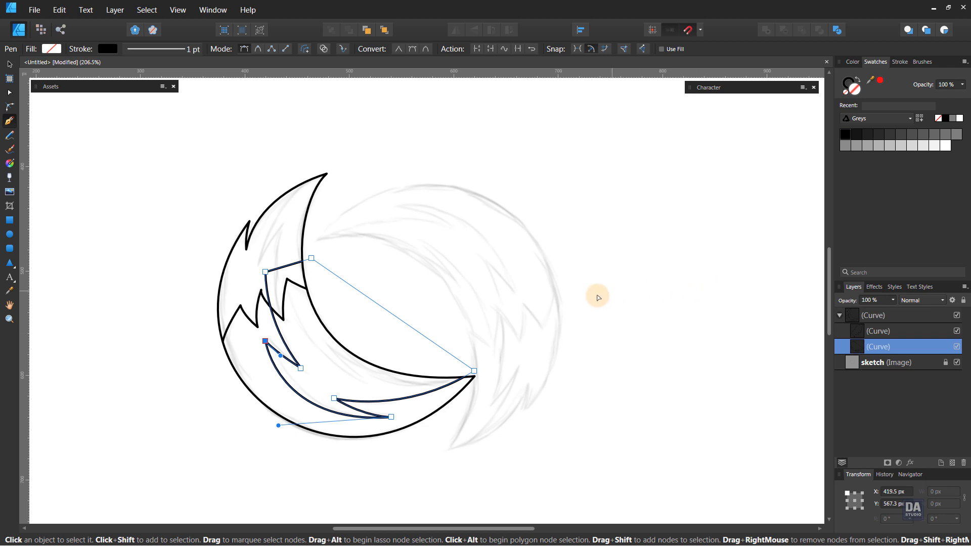
{"action": "left_click", "coordinate": [597, 295]}
{"action": "left_click", "coordinate": [257, 311]}
{"action": "left_click", "coordinate": [382, 269]}
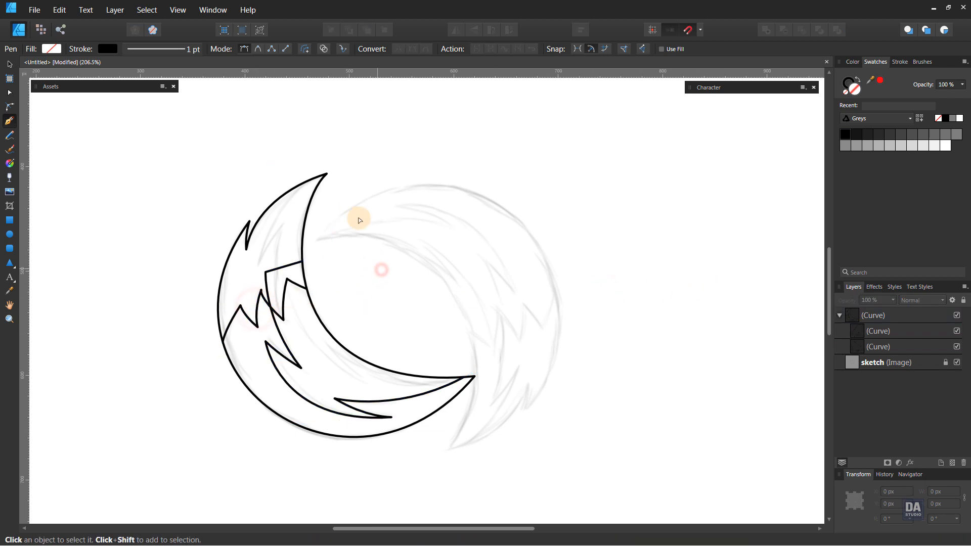
- Draw a closed, notched feather shape over the crescent's upper inner side along the sketch and clip it inside the crescent
{"action": "left_click", "coordinate": [325, 159]}
{"action": "left_click_drag", "start_coordinate": [259, 258], "coordinate": [252, 321]}
{"action": "left_click_drag", "start_coordinate": [285, 225], "coordinate": [308, 205]}
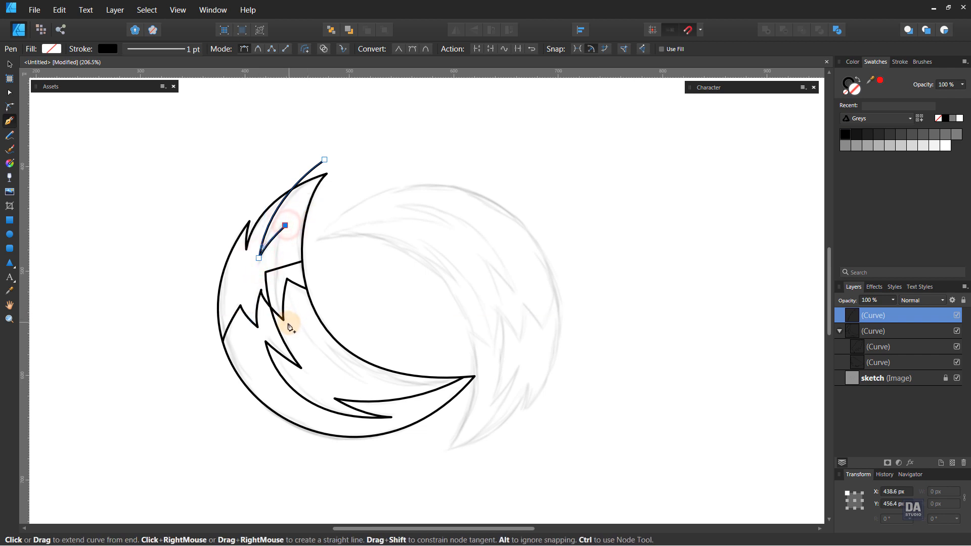
{"action": "left_click_drag", "start_coordinate": [288, 322], "coordinate": [309, 360]}
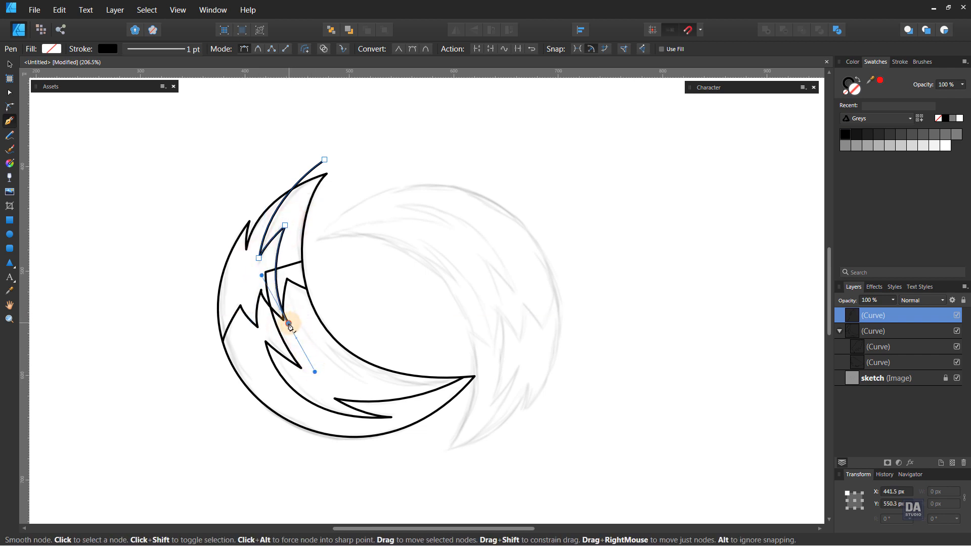
{"action": "left_click_drag", "start_coordinate": [287, 326], "coordinate": [337, 286]}
{"action": "left_click", "coordinate": [338, 159]}
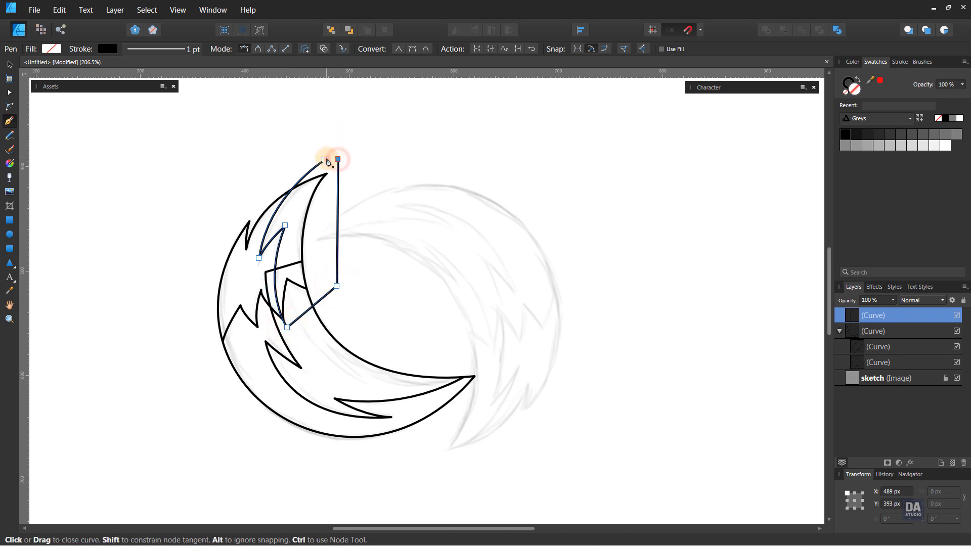
{"action": "left_click", "coordinate": [324, 160]}
{"action": "left_click_drag", "start_coordinate": [892, 315], "coordinate": [894, 341]}
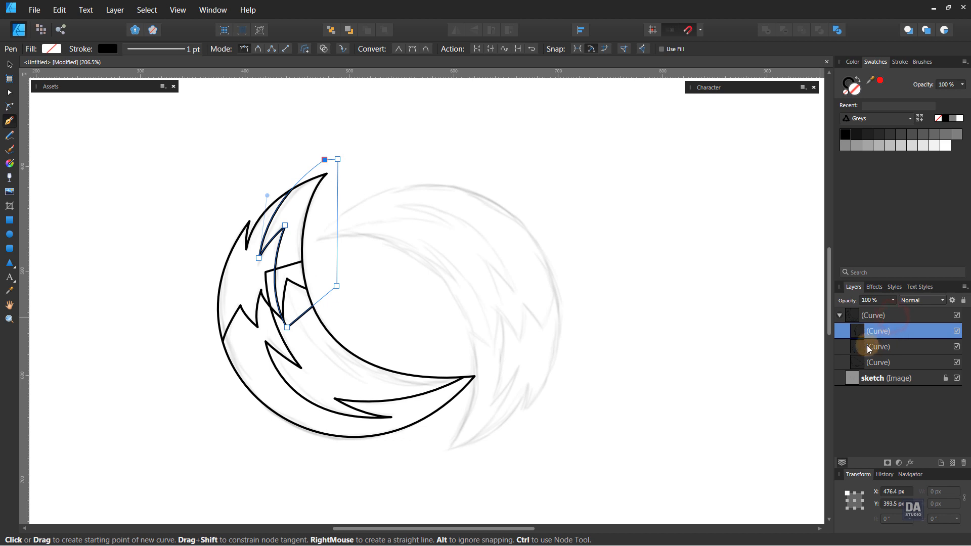
{"action": "left_click", "coordinate": [416, 233], "text": "ctrl"}
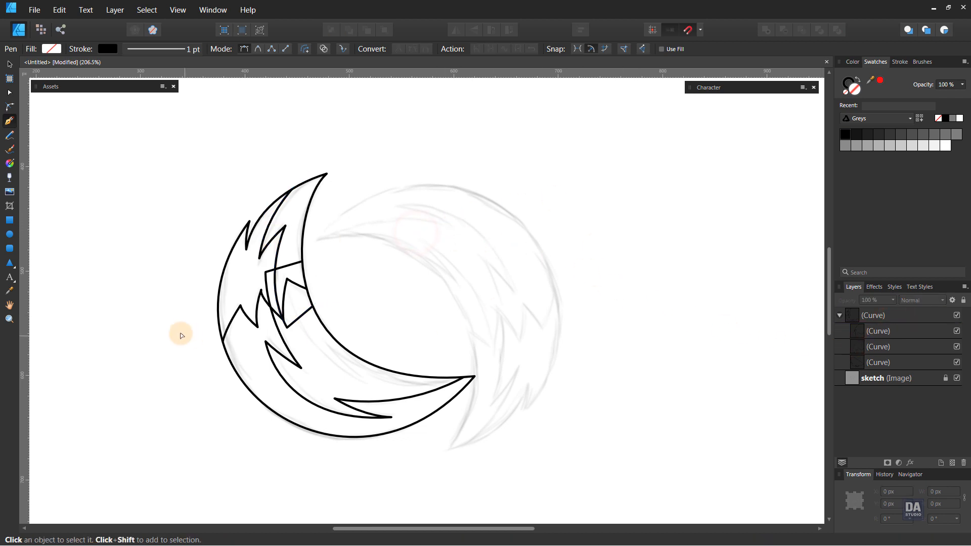
- Fill the zigzag shape in the crescent's upper part with light grey and remove its outline
{"action": "key", "text": "v"}
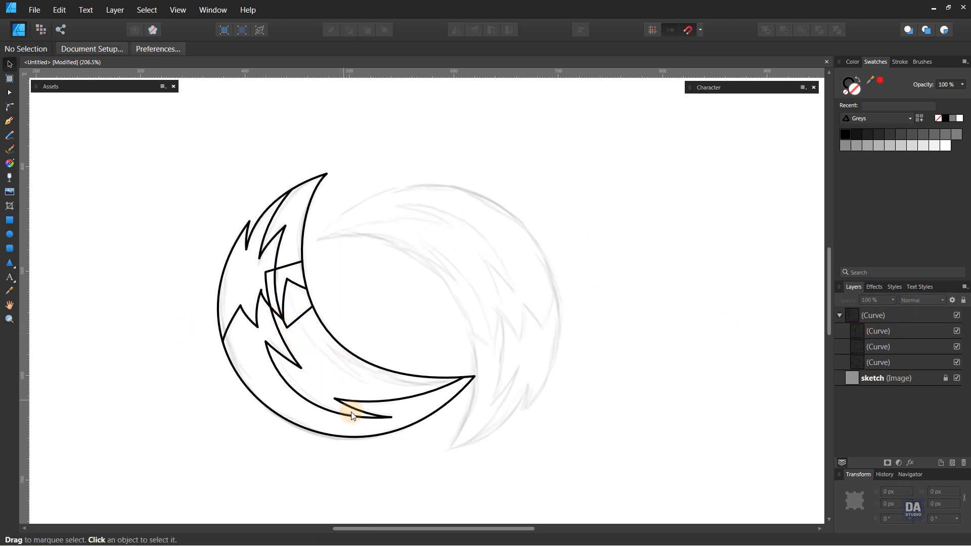
{"action": "left_click", "coordinate": [250, 322]}
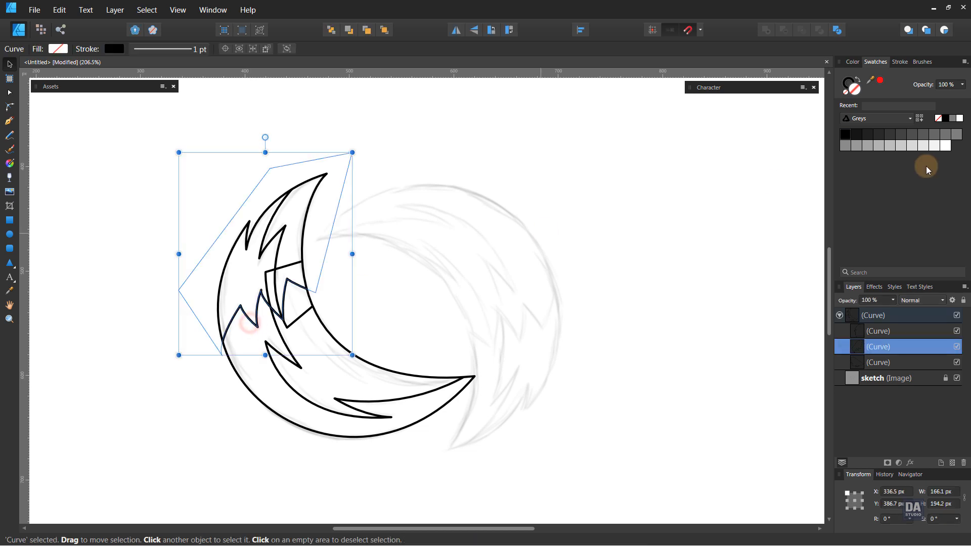
{"action": "left_click", "coordinate": [893, 148]}
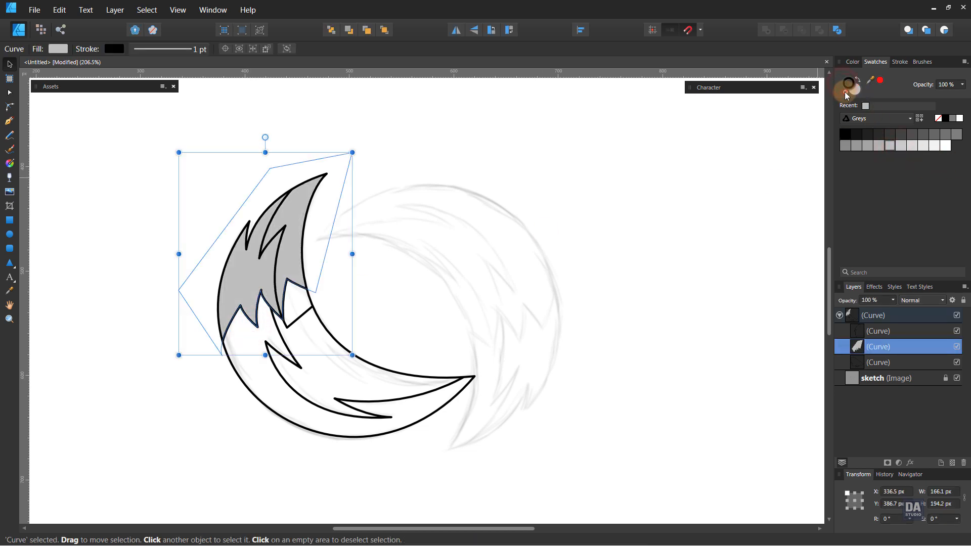
{"action": "left_click", "coordinate": [379, 264]}
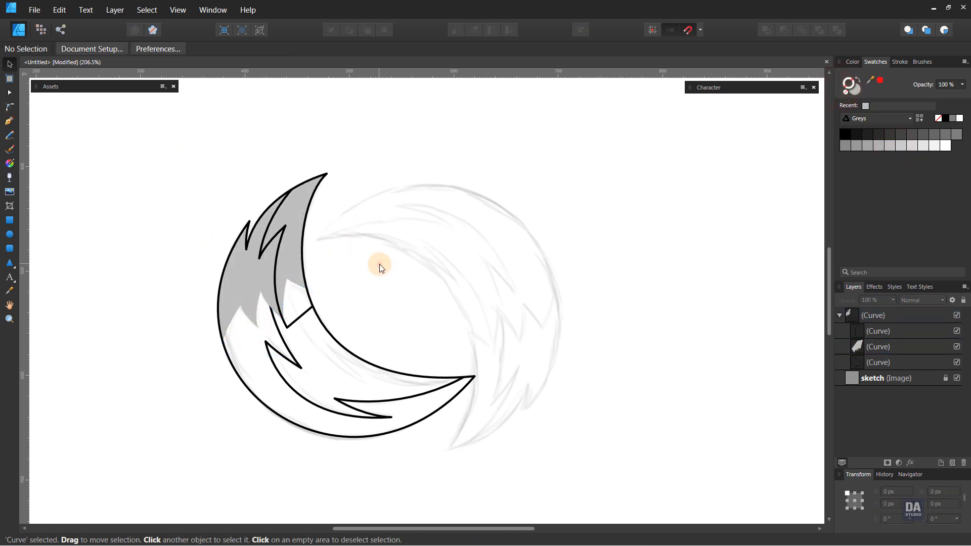
- Fill the upper inner feather with a lighter grey than the zigzag shape and leave it without an outline
{"action": "left_click", "coordinate": [275, 277]}
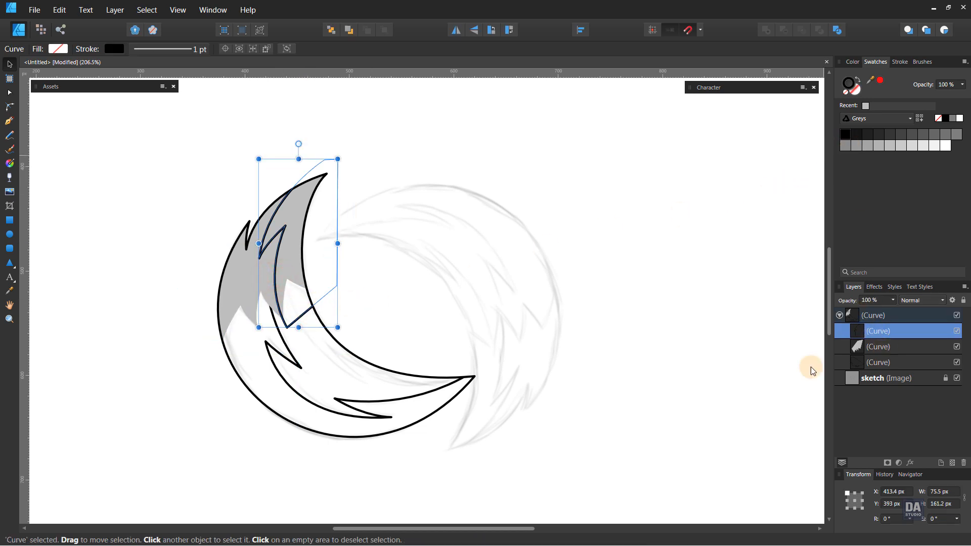
{"action": "key", "text": "a"}
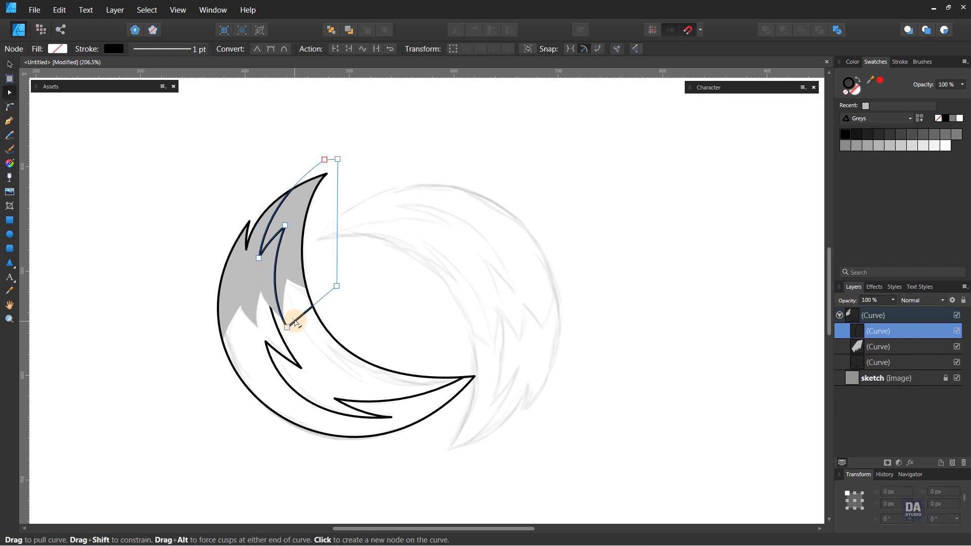
{"action": "left_click_drag", "start_coordinate": [288, 329], "coordinate": [284, 323]}
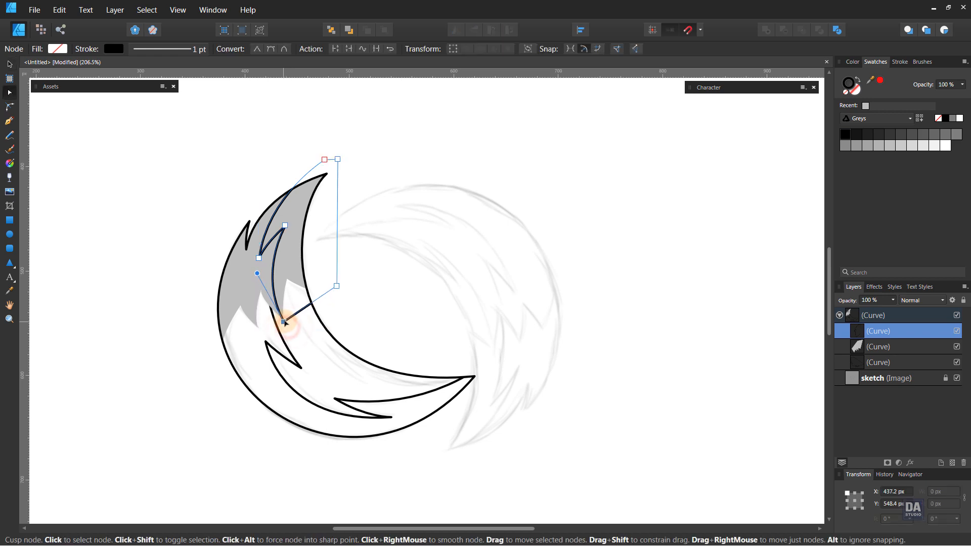
{"action": "key", "text": "ctrl+z"}
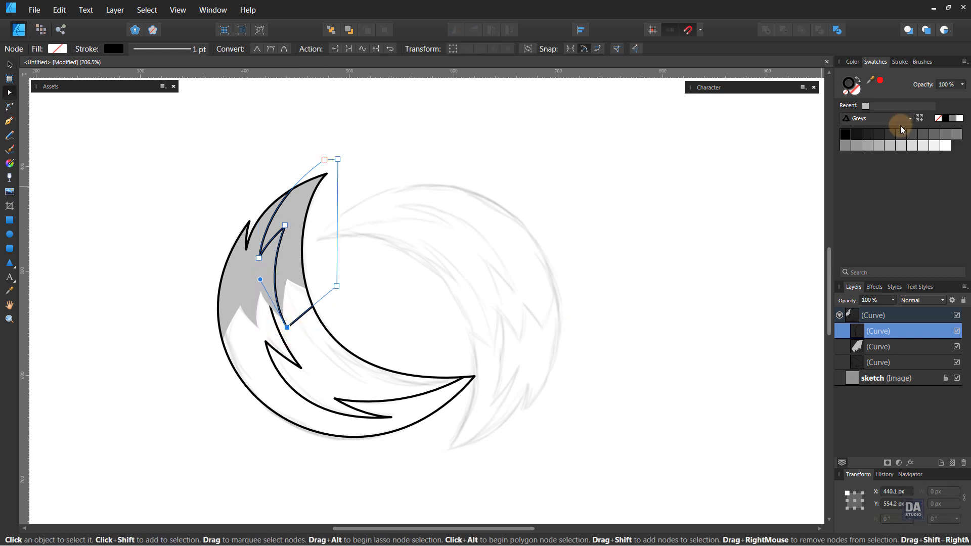
{"action": "left_click", "coordinate": [916, 146]}
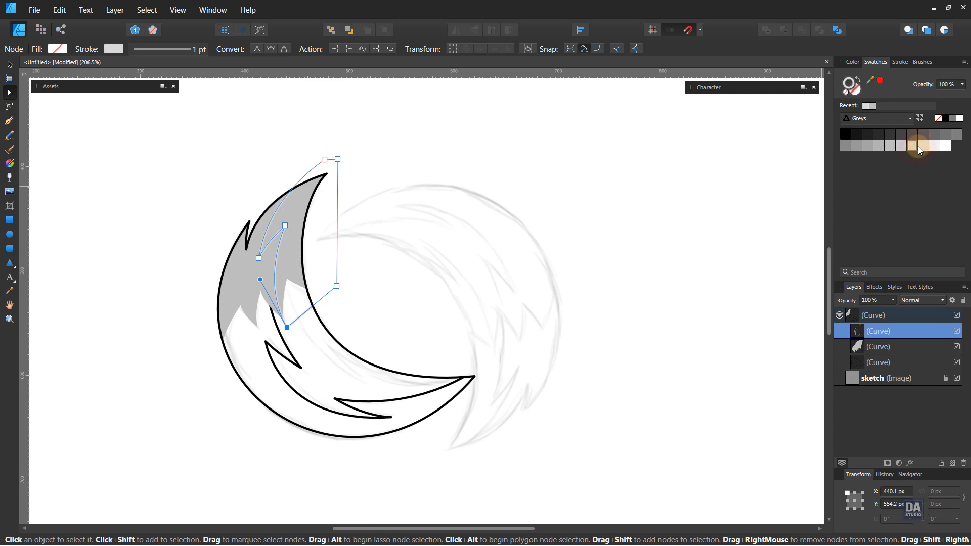
{"action": "left_click", "coordinate": [858, 79]}
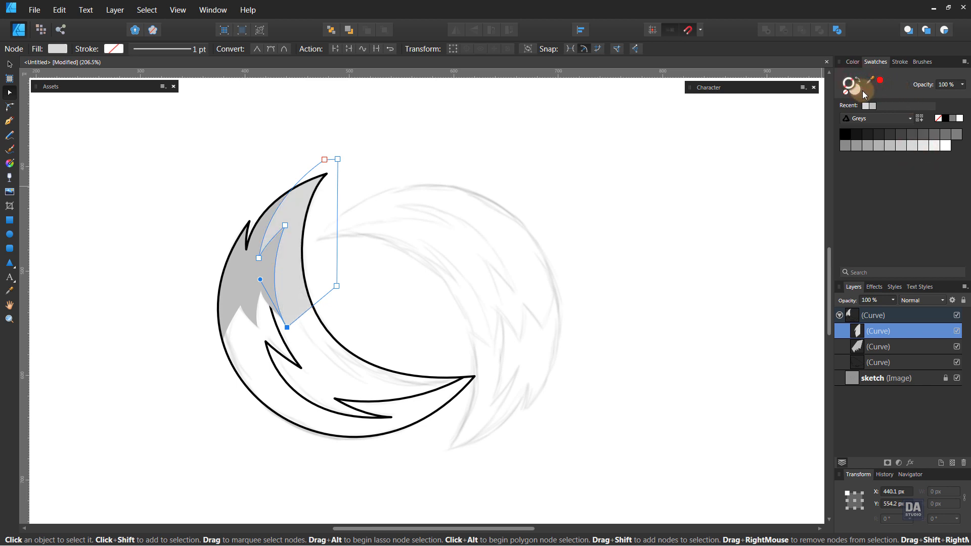
- Clip the upper inner feather inside the light grey zigzag shape
{"action": "key", "text": "v"}
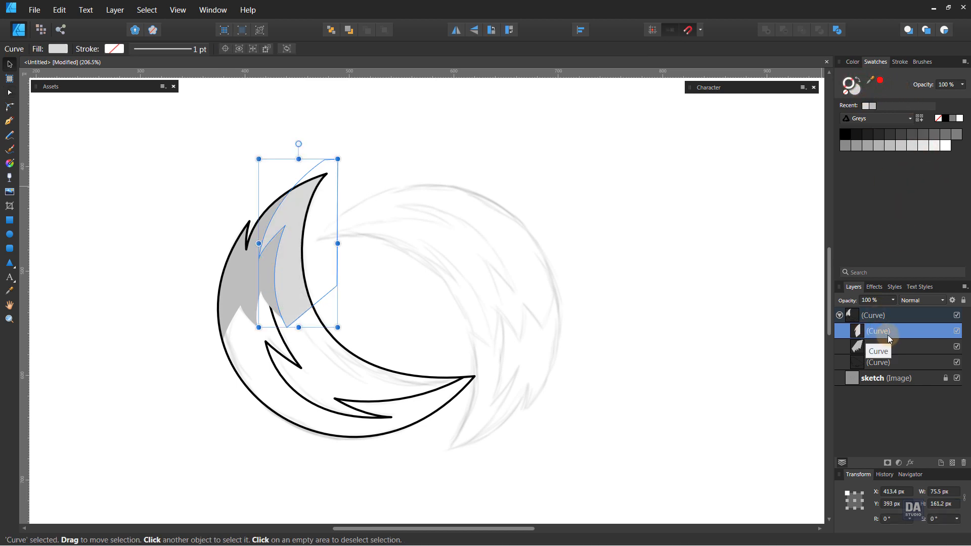
{"action": "left_click_drag", "start_coordinate": [887, 335], "coordinate": [885, 347]}
{"action": "left_click", "coordinate": [491, 243]}
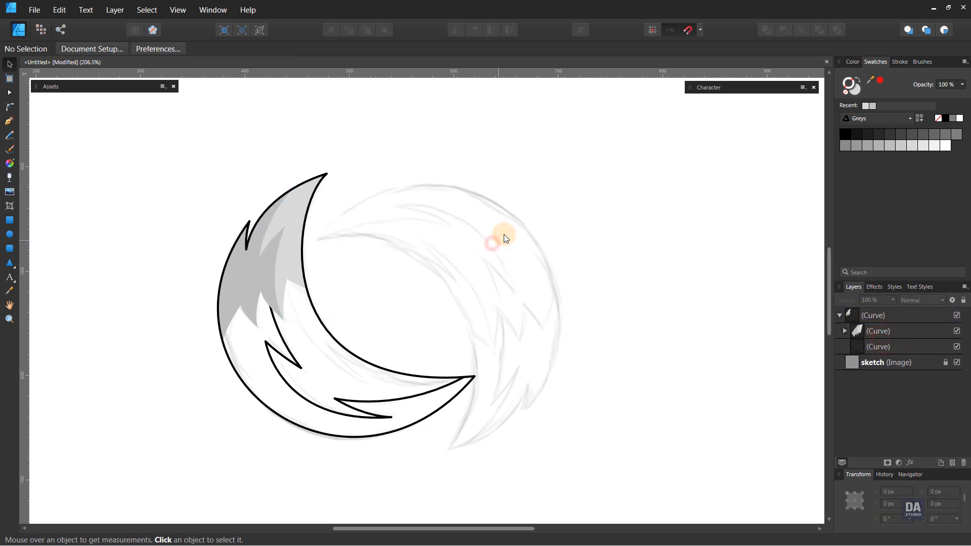
- Fill the lower feather shape with medium-dark grey and remove its outline
{"action": "left_click", "coordinate": [304, 360]}
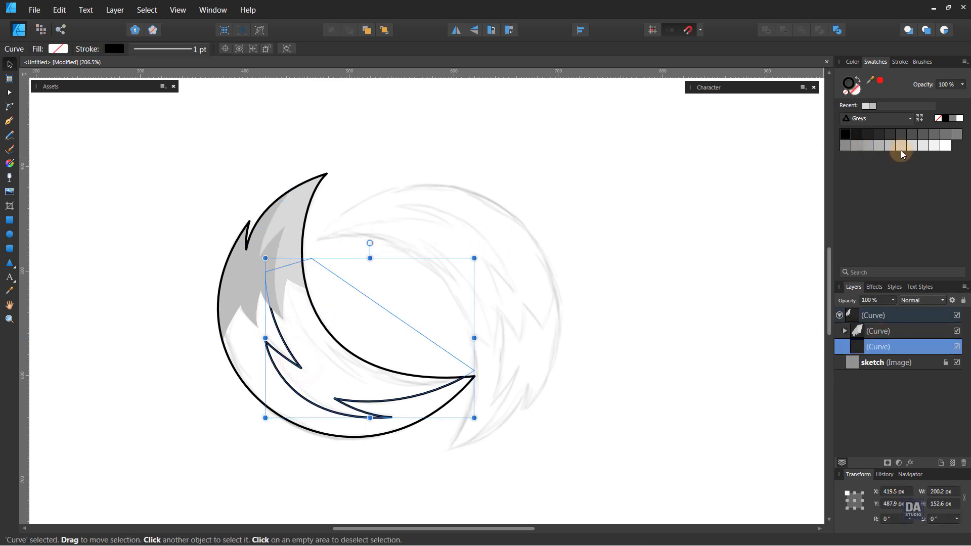
{"action": "left_click", "coordinate": [858, 81]}
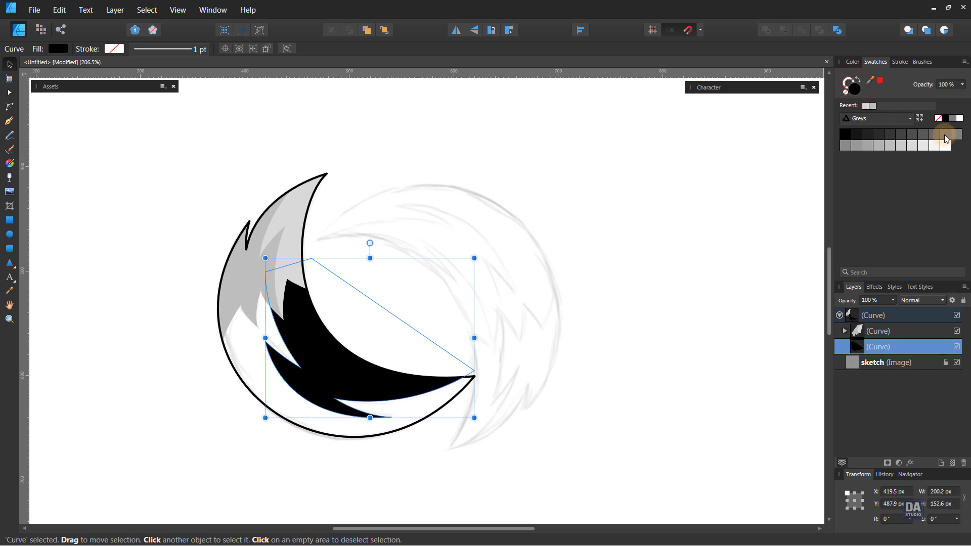
{"action": "left_click", "coordinate": [946, 135]}
{"action": "left_click", "coordinate": [504, 335]}
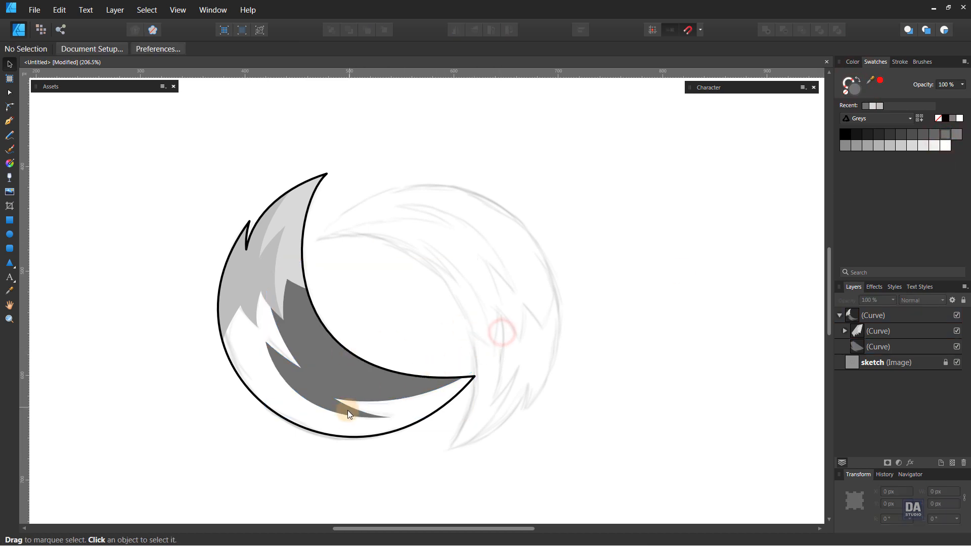
- Fill the main crescent with a darker grey than the lower feather and remove its outline
{"action": "left_click", "coordinate": [301, 429]}
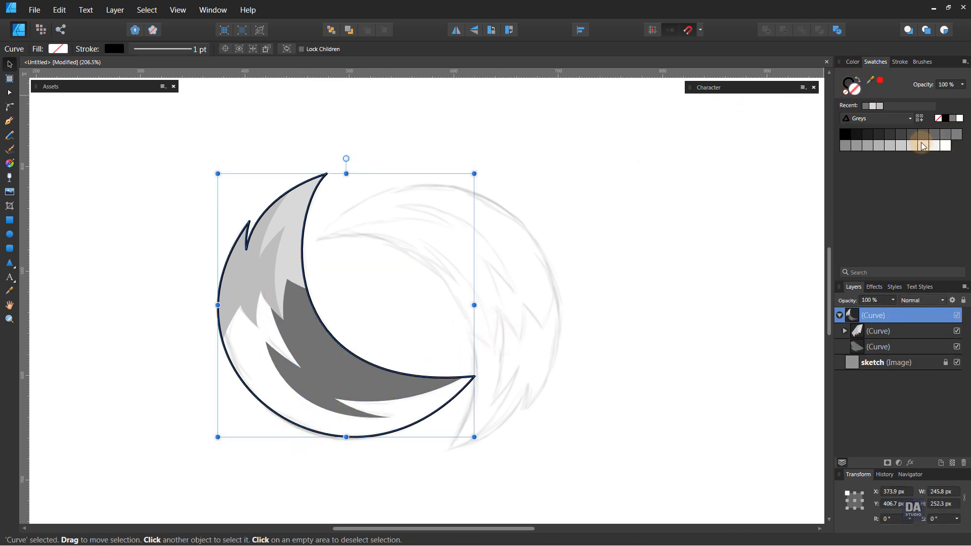
{"action": "left_click", "coordinate": [923, 136]}
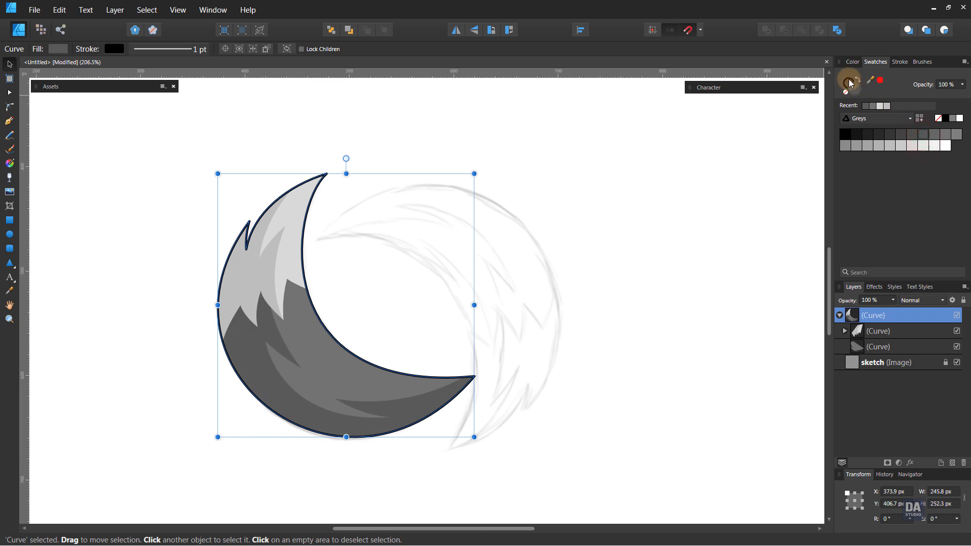
{"action": "left_click", "coordinate": [848, 95]}
{"action": "left_click", "coordinate": [537, 240]}
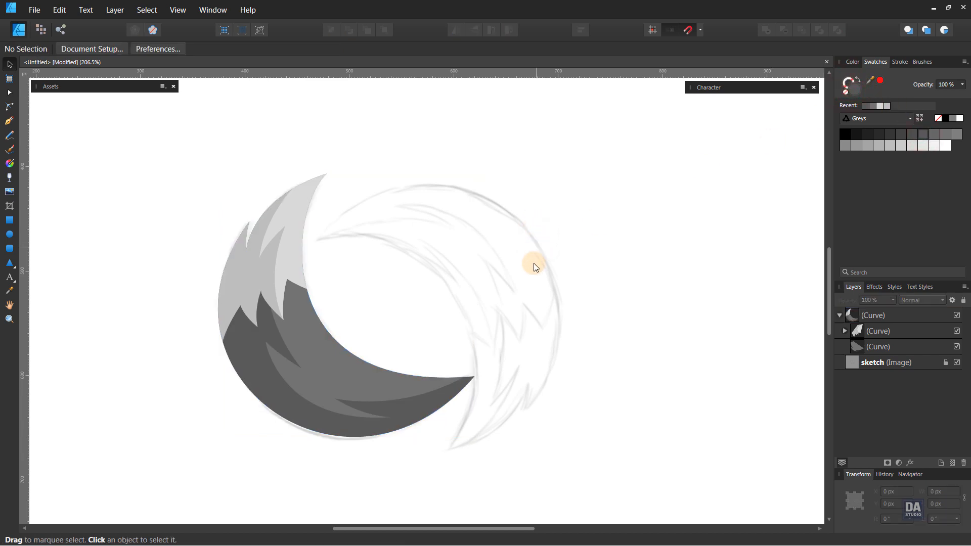
- Hide the crescent and draw a closed feather shape with one pointed notch along the sketched left wing's inner edge
{"action": "key", "text": "space"}
{"action": "left_click_drag", "start_coordinate": [560, 278], "coordinate": [564, 269]}
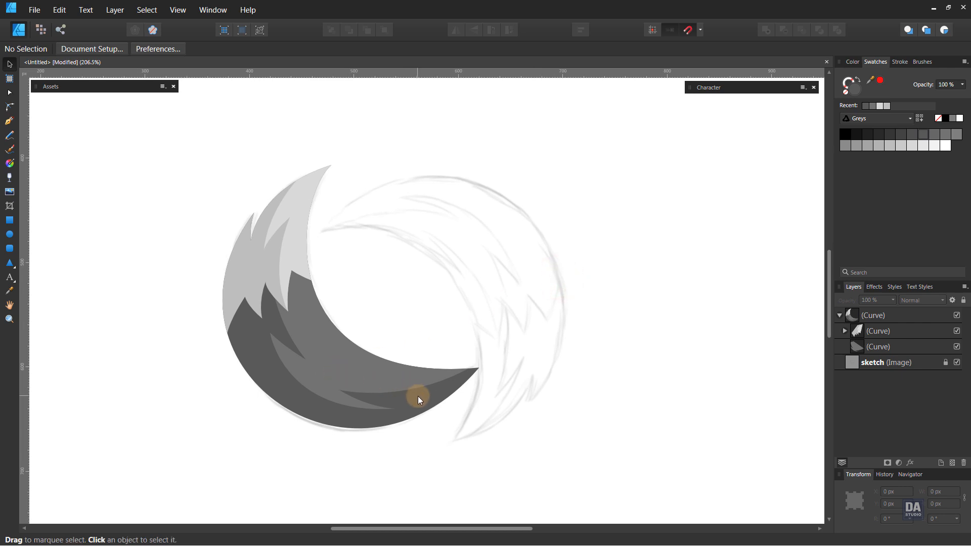
{"action": "left_click", "coordinate": [956, 315]}
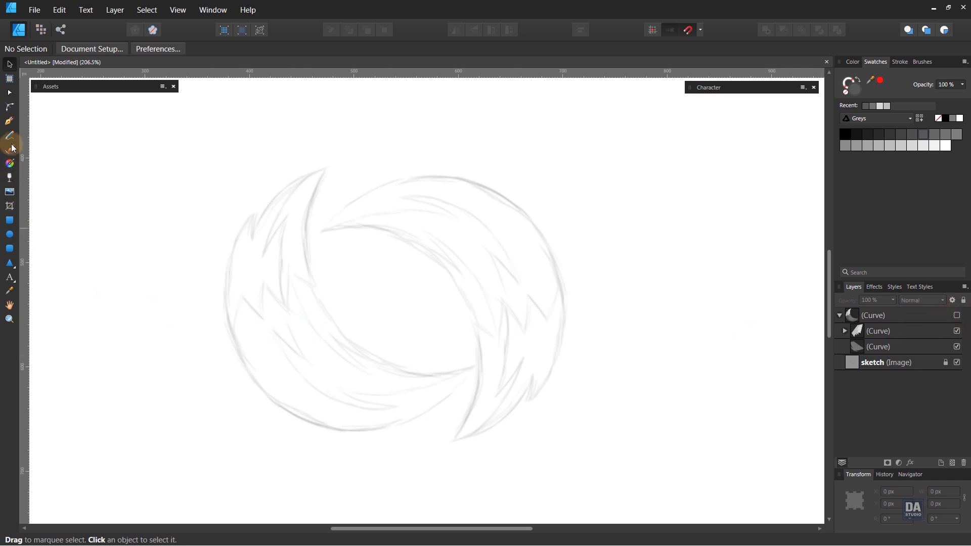
{"action": "left_click", "coordinate": [10, 124]}
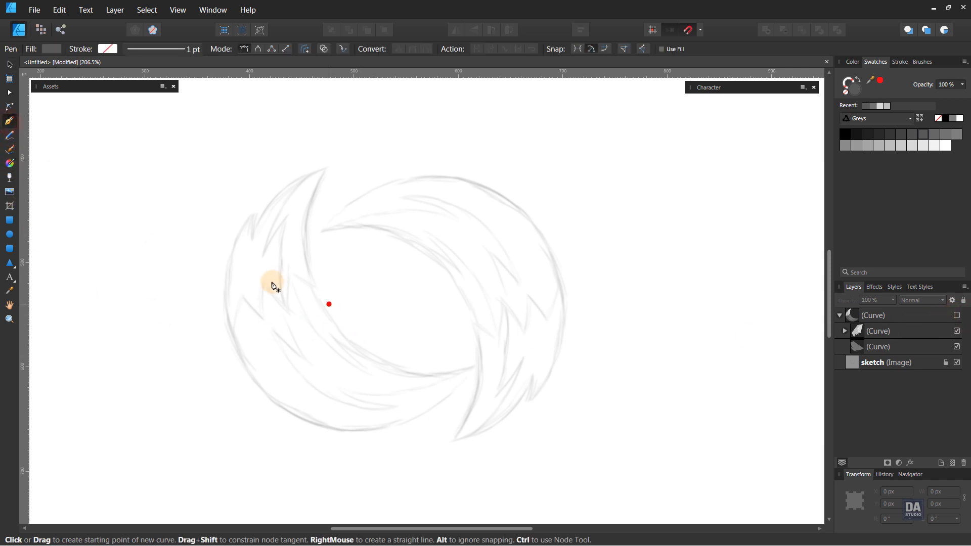
{"action": "left_click", "coordinate": [289, 264]}
{"action": "left_click_drag", "start_coordinate": [375, 376], "coordinate": [462, 417]}
{"action": "left_click_drag", "start_coordinate": [375, 377], "coordinate": [332, 335]}
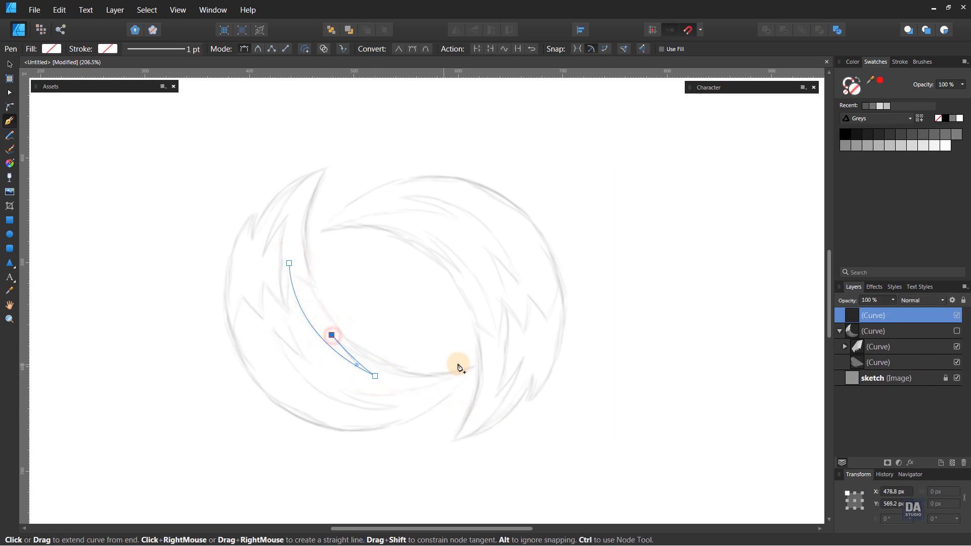
{"action": "left_click_drag", "start_coordinate": [459, 362], "coordinate": [539, 333]}
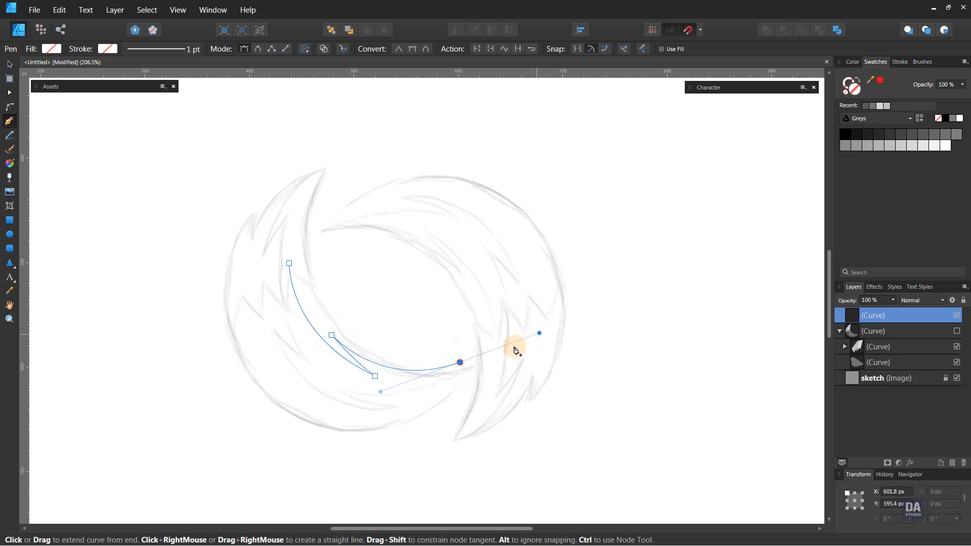
{"action": "left_click", "coordinate": [459, 362]}
{"action": "left_click", "coordinate": [318, 252]}
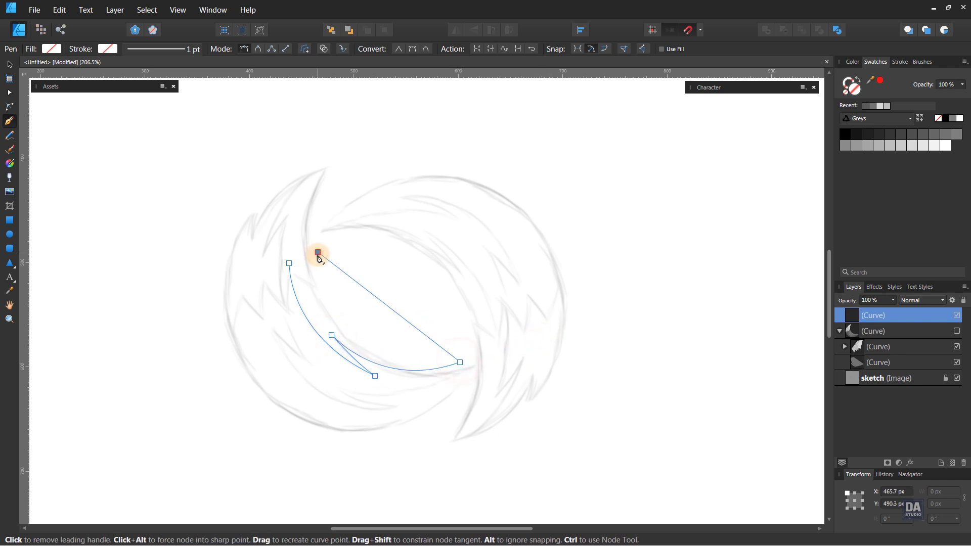
{"action": "left_click", "coordinate": [290, 264]}
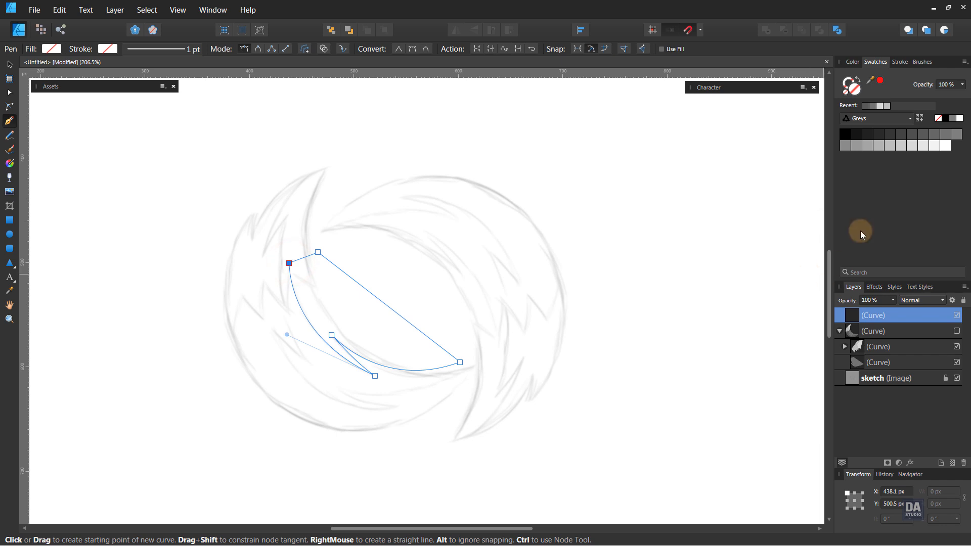
- Fill the inner-edge feather with a very dark grey and show the crescent again
{"action": "left_click", "coordinate": [902, 135]}
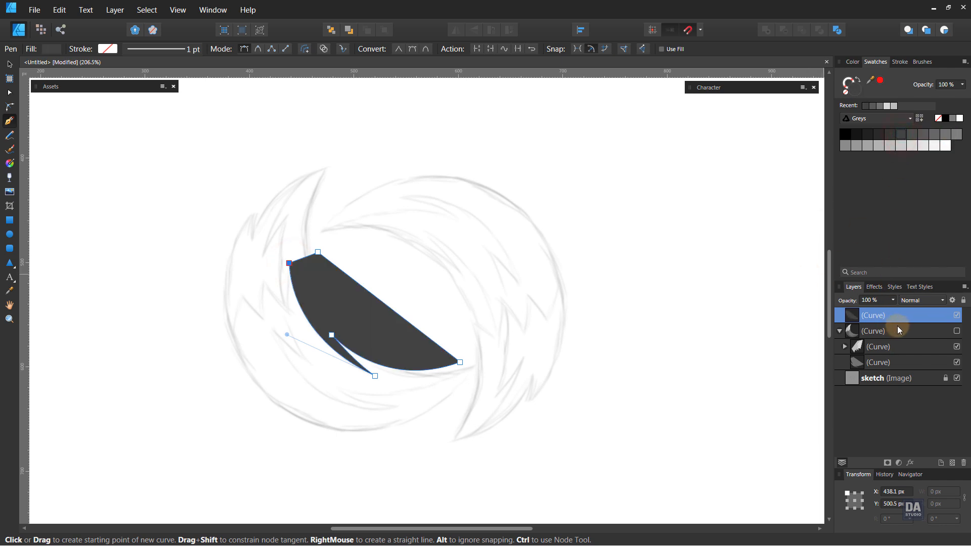
{"action": "left_click", "coordinate": [957, 331]}
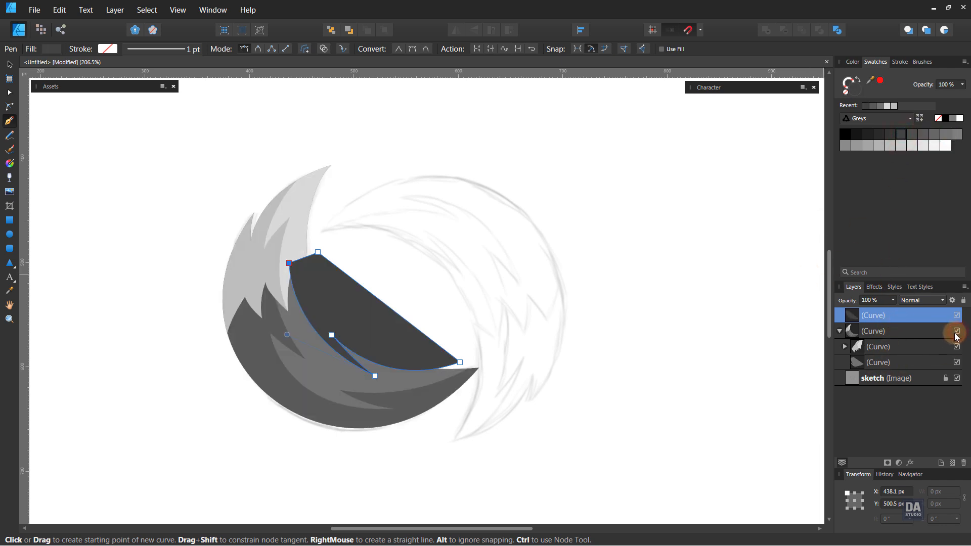
- Clip the inner-edge feather inside the crescent and place it beneath the zigzag shape in the layer order
{"action": "left_click_drag", "start_coordinate": [905, 316], "coordinate": [905, 335]}
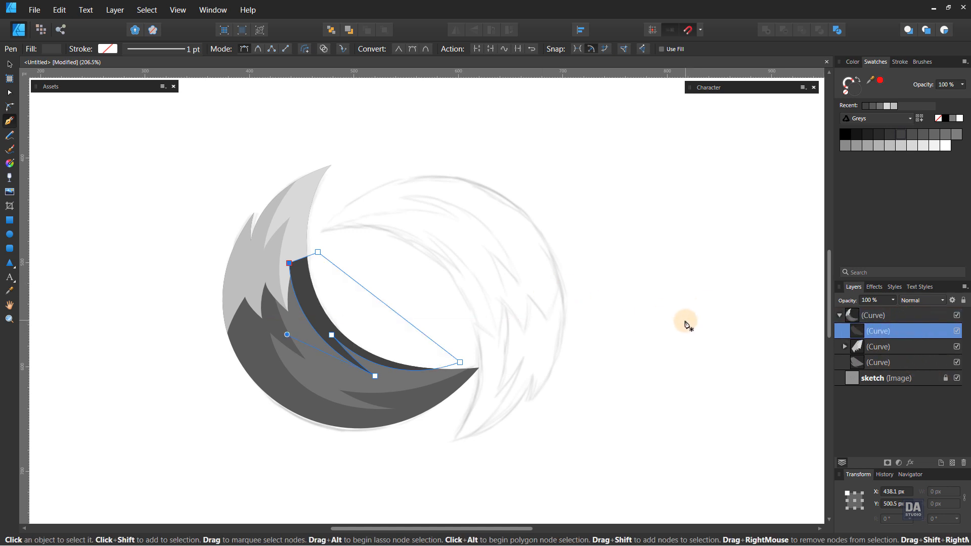
{"action": "key", "text": "ctrl+bracketleft"}
{"action": "key", "text": "v"}
{"action": "left_click", "coordinate": [535, 254]}
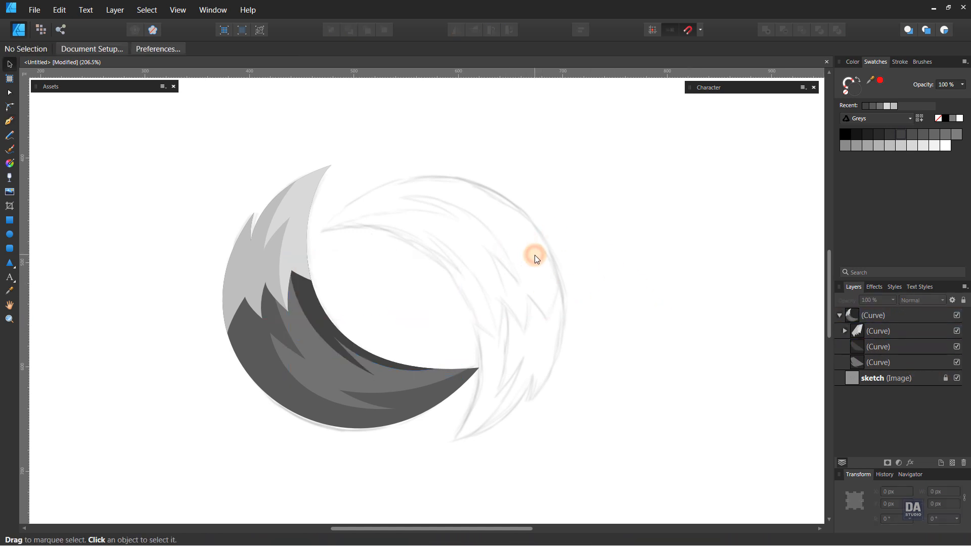
{"action": "key", "text": "space"}
{"action": "left_click_drag", "start_coordinate": [527, 280], "coordinate": [509, 252]}
{"action": "left_click_drag", "start_coordinate": [388, 296], "coordinate": [419, 284]}
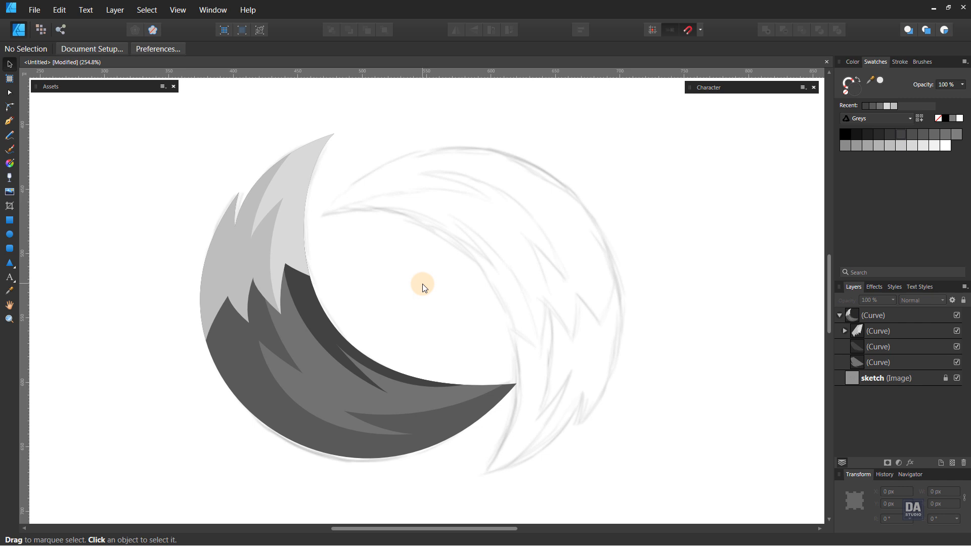
- Fill the main crescent with the dark red-orange colour from the Illustration palette
{"action": "left_click", "coordinate": [418, 378]}
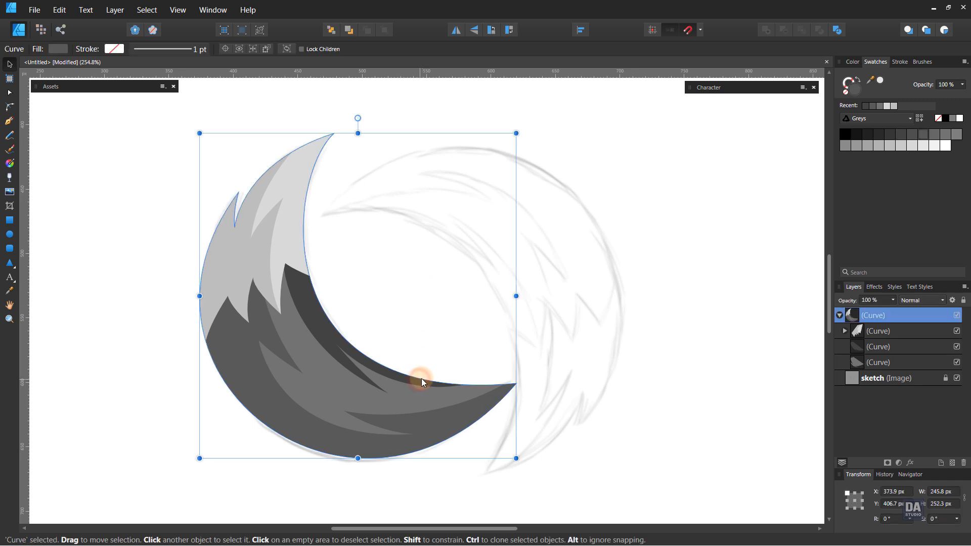
{"action": "left_click", "coordinate": [852, 121]}
{"action": "left_click", "coordinate": [842, 215]}
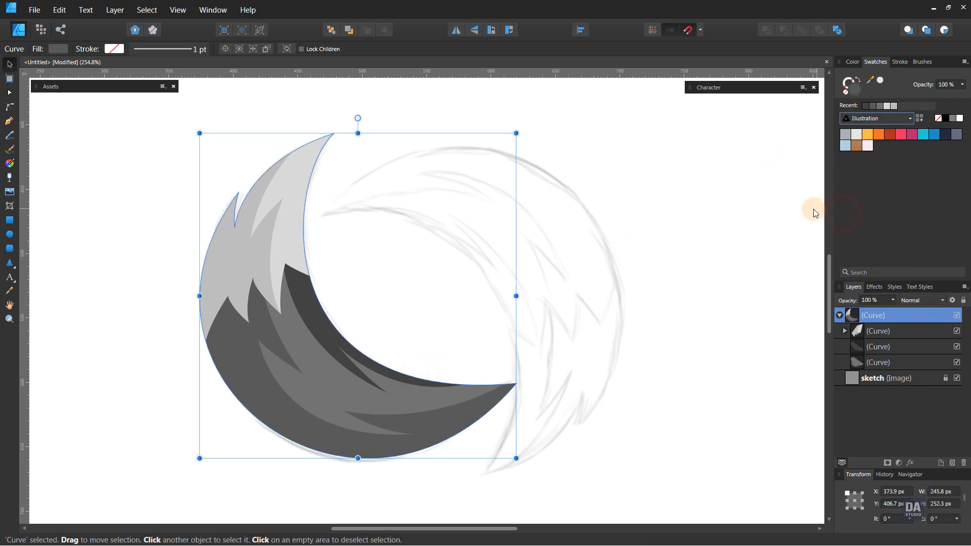
{"action": "left_click", "coordinate": [654, 319]}
{"action": "left_click", "coordinate": [464, 417]}
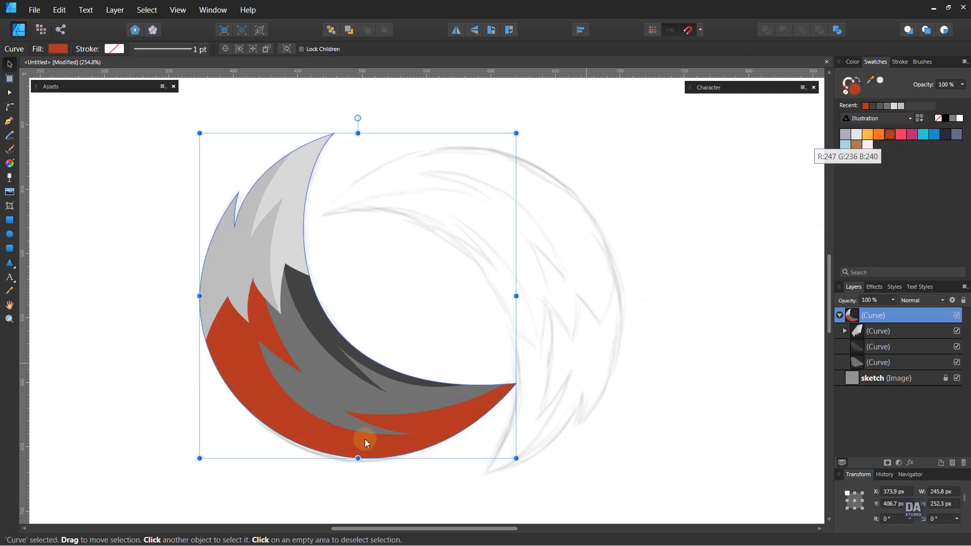
- Fill the lower feather with bright orange and the inner-edge feather with yellow-orange
{"action": "double_click", "coordinate": [368, 402]}
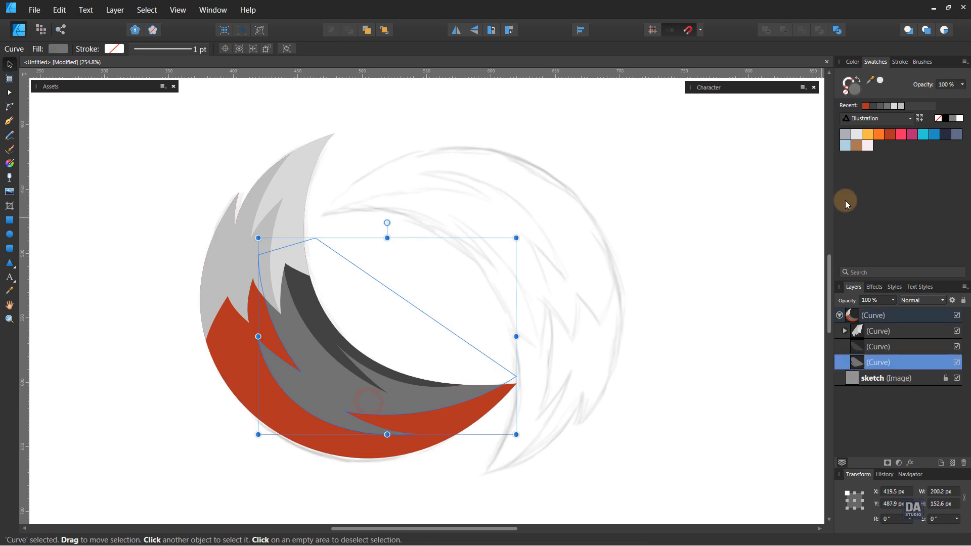
{"action": "left_click", "coordinate": [879, 135]}
{"action": "left_click", "coordinate": [354, 353]}
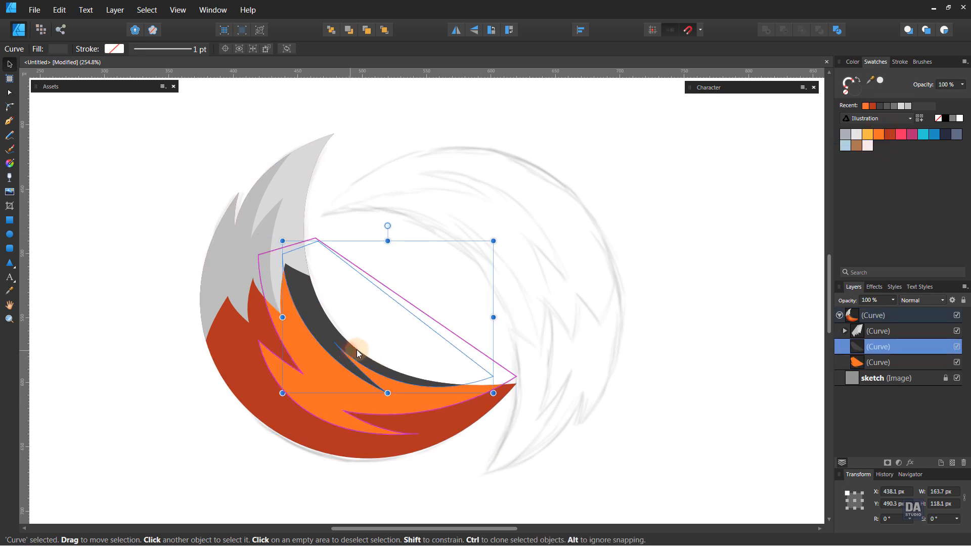
{"action": "left_click", "coordinate": [865, 134]}
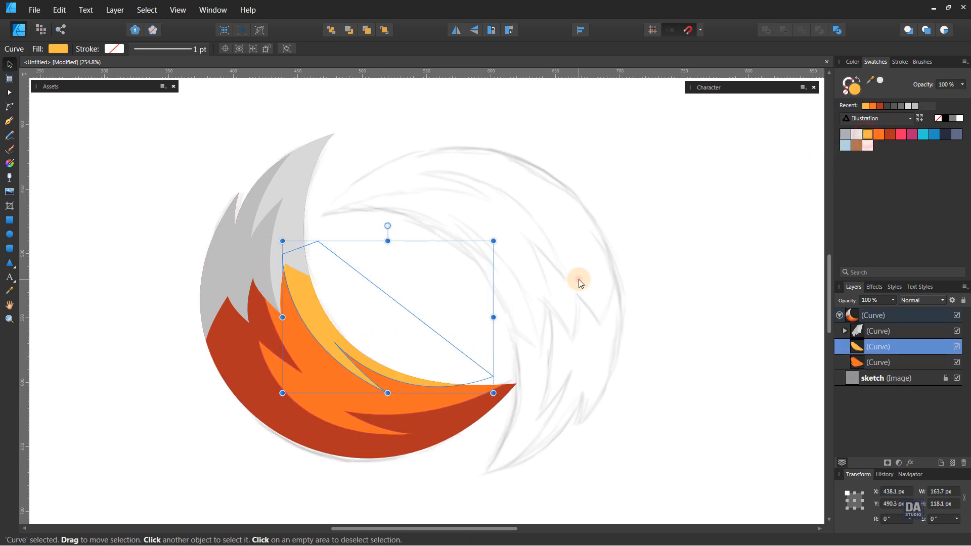
- Recolour the upper zigzag shape bluish grey and its clipped highlight feather light grey
{"action": "left_click", "coordinate": [237, 269]}
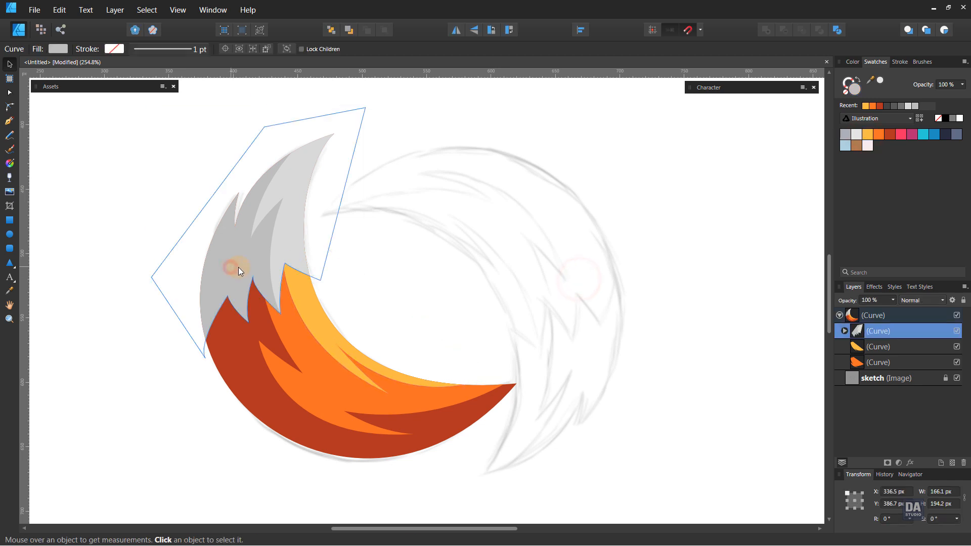
{"action": "left_click", "coordinate": [844, 132]}
{"action": "double_click", "coordinate": [297, 225]}
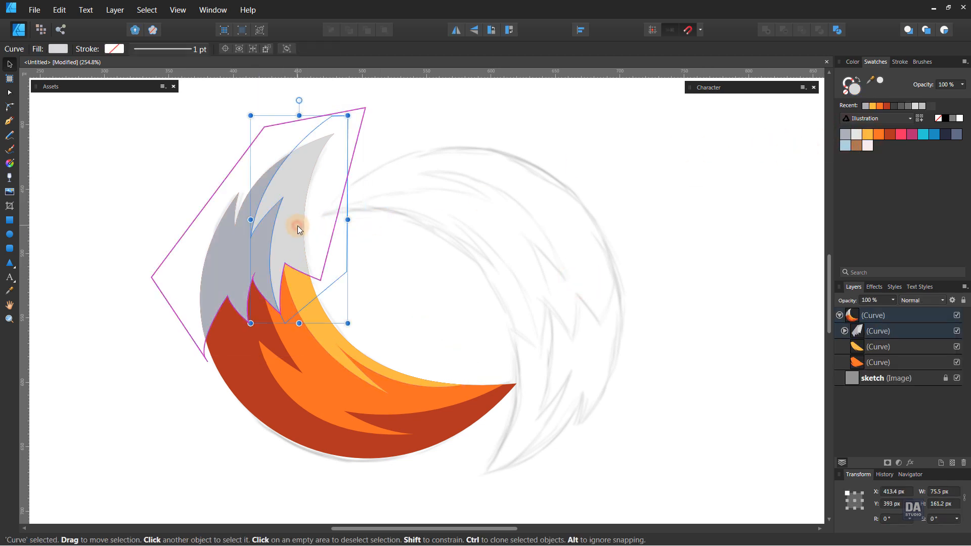
{"action": "left_click", "coordinate": [858, 133]}
{"action": "left_click", "coordinate": [411, 220]}
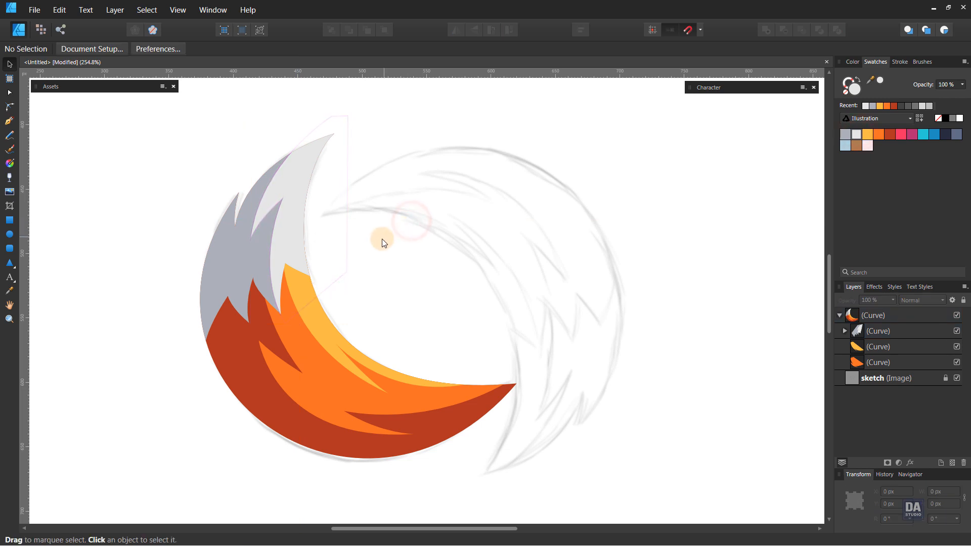
- Draw a closed curved highlight with the Pen tool along the upper inner edge, from the yellow feather's peak to the wing tip
{"action": "left_click", "coordinate": [9, 122]}
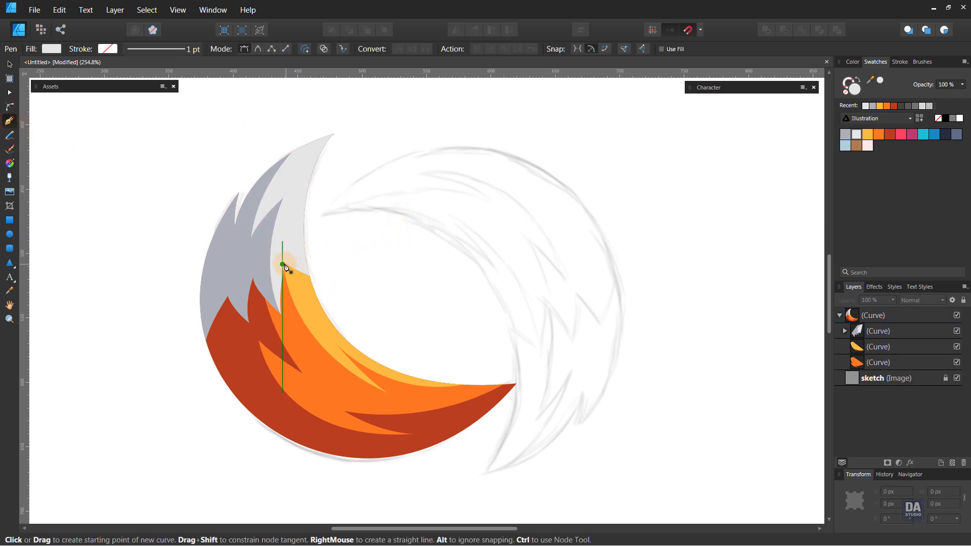
{"action": "scroll", "coordinate": [285, 267], "scroll_direction": "up", "scroll_amount": 4}
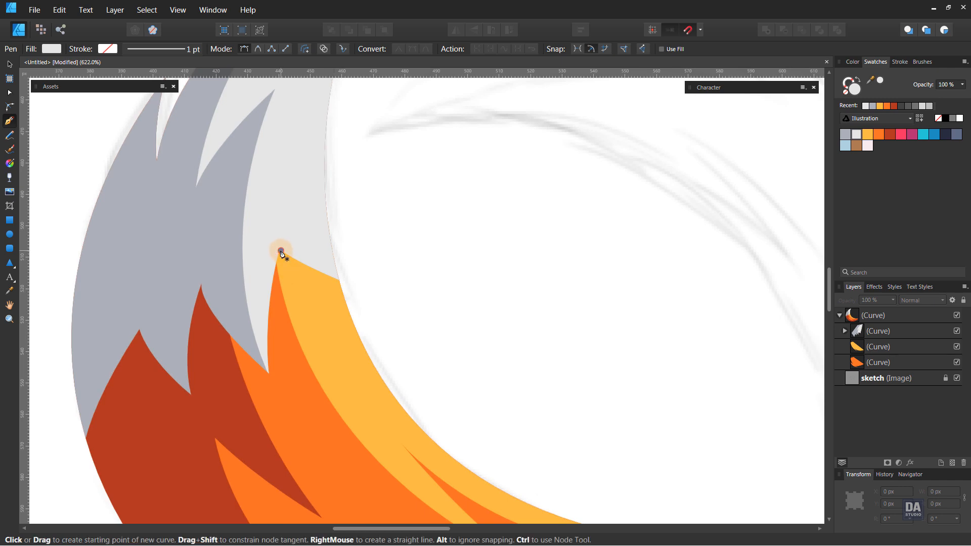
{"action": "left_click", "coordinate": [279, 249]}
{"action": "left_click_drag", "start_coordinate": [311, 183], "coordinate": [276, 272]}
{"action": "left_click_drag", "start_coordinate": [356, 152], "coordinate": [379, 251]}
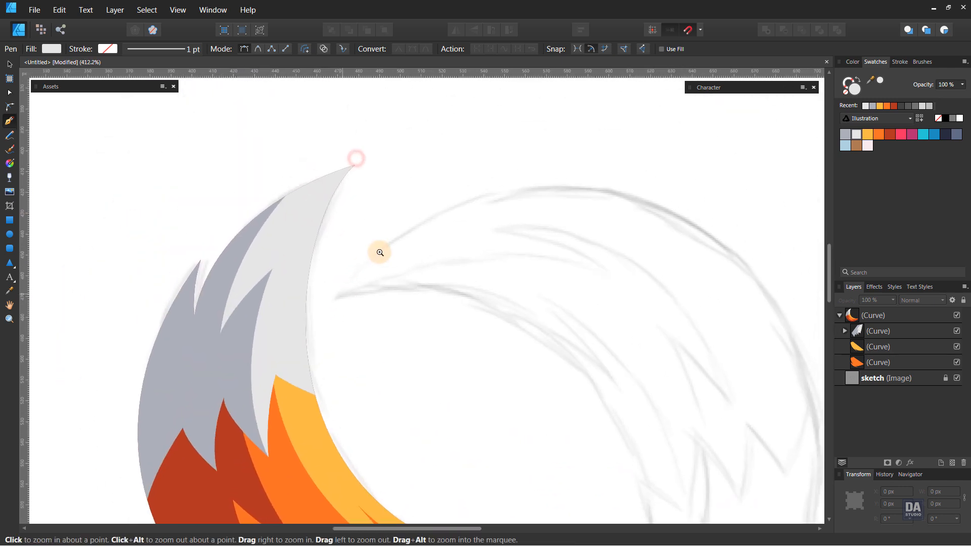
{"action": "left_click_drag", "start_coordinate": [359, 169], "coordinate": [456, 101]}
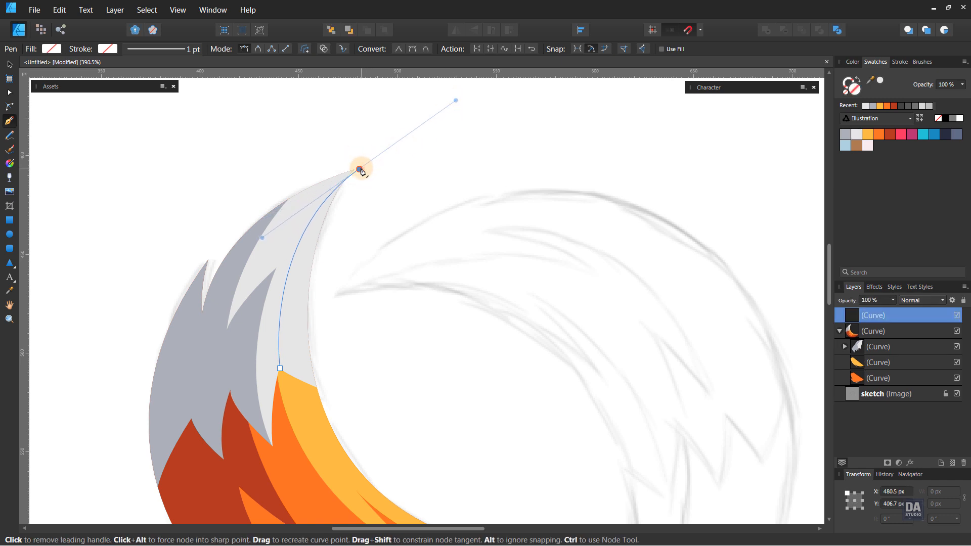
{"action": "left_click", "coordinate": [360, 168]}
{"action": "left_click_drag", "start_coordinate": [337, 395], "coordinate": [290, 397]}
{"action": "left_click", "coordinate": [280, 371]}
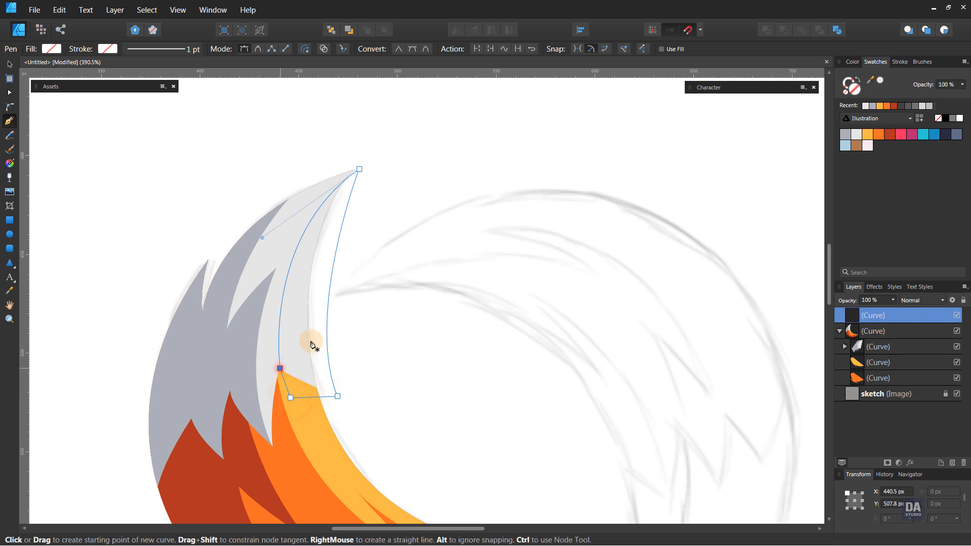
- Fill the new highlight with a near-white colour of hue 338, saturation 0 and lightness 98
{"action": "left_click", "coordinate": [860, 137]}
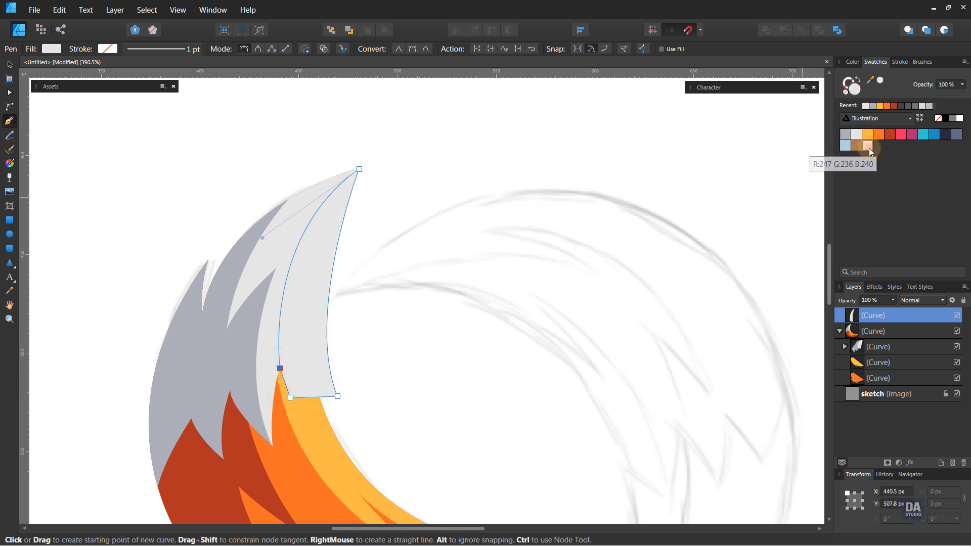
{"action": "left_click", "coordinate": [868, 147]}
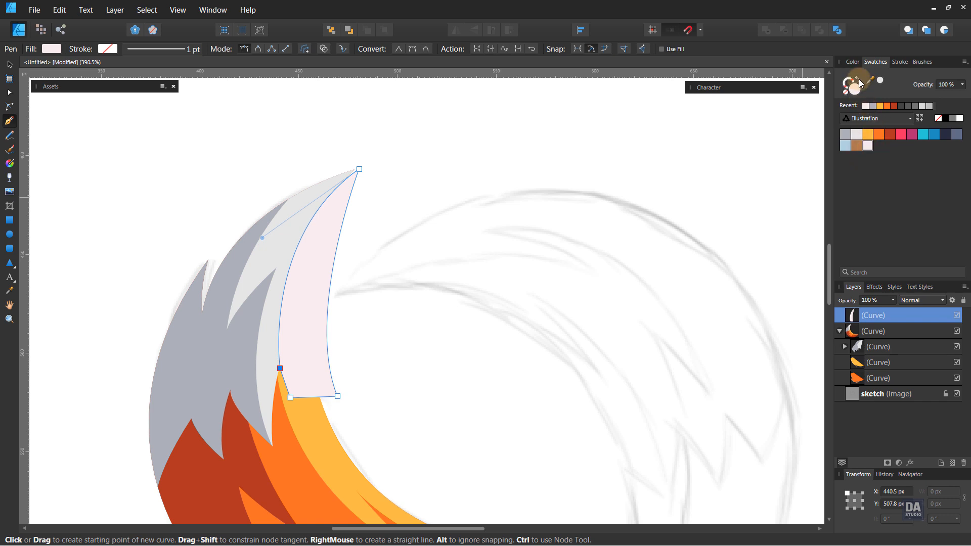
{"action": "left_click", "coordinate": [853, 61]}
{"action": "left_click_drag", "start_coordinate": [899, 153], "coordinate": [896, 154]}
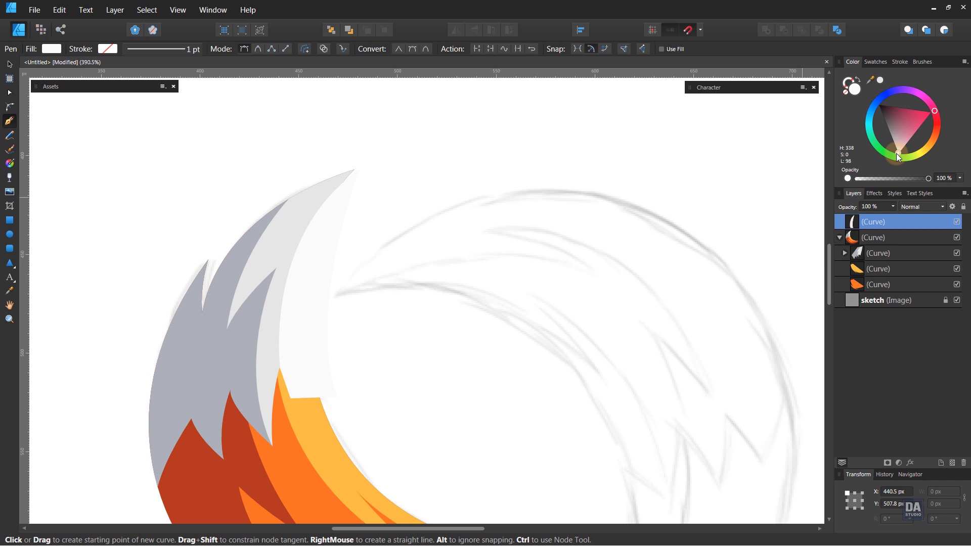
- Clip the near-white highlight inside the zigzag shape and clear the selection
{"action": "left_click", "coordinate": [899, 225]}
{"action": "left_click_drag", "start_coordinate": [902, 226], "coordinate": [894, 256]}
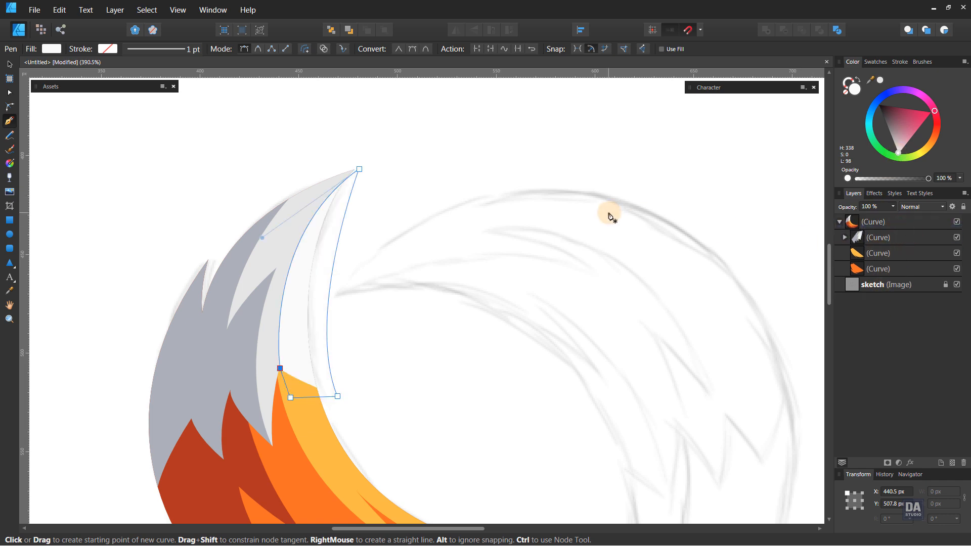
{"action": "key", "text": "v"}
{"action": "left_click", "coordinate": [581, 218]}
- Examine the coloured wing with the sketch hidden, and show the sketch again
{"action": "key", "text": "ctrl+space"}
{"action": "left_click_drag", "start_coordinate": [317, 197], "coordinate": [109, 188]}
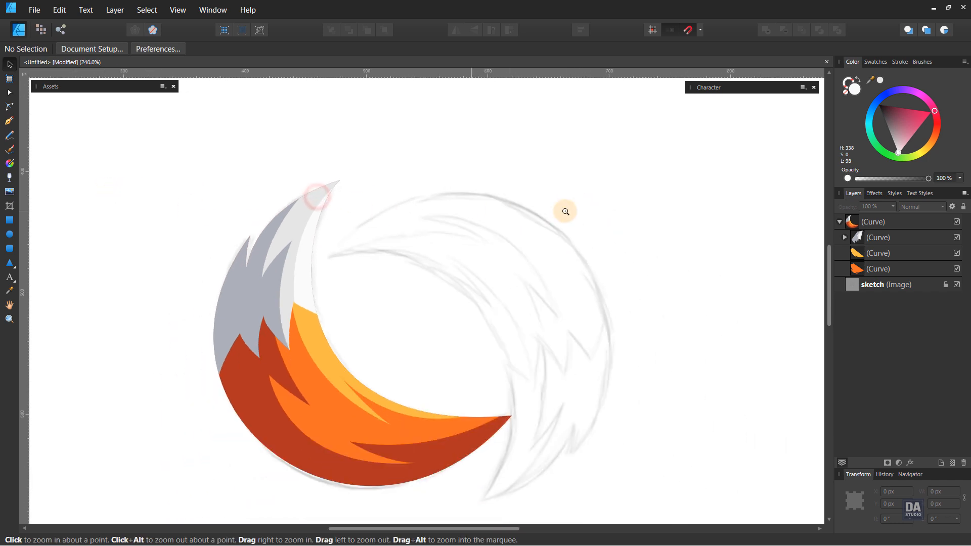
{"action": "left_click_drag", "start_coordinate": [568, 211], "coordinate": [467, 204]}
{"action": "key", "text": "space"}
{"action": "left_click_drag", "start_coordinate": [638, 303], "coordinate": [619, 299]}
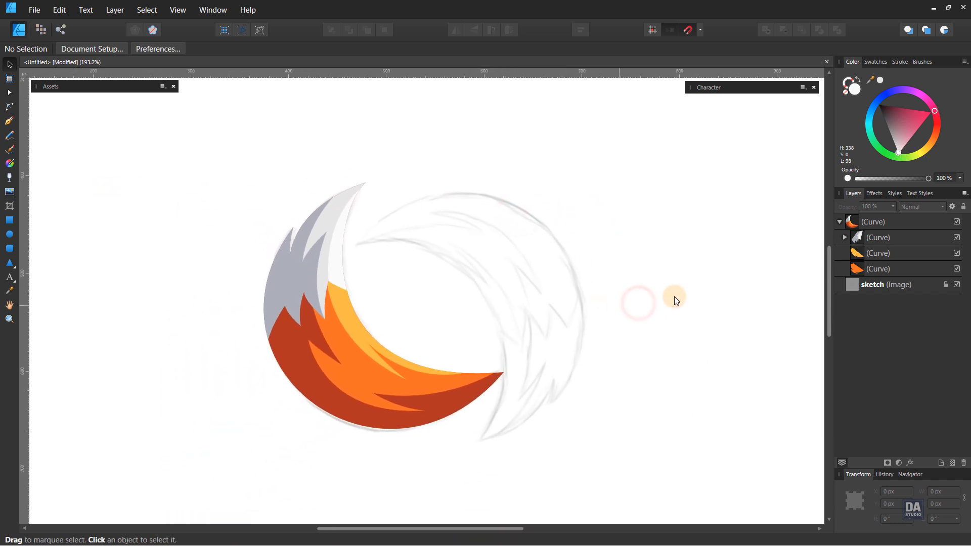
{"action": "left_click", "coordinate": [957, 284]}
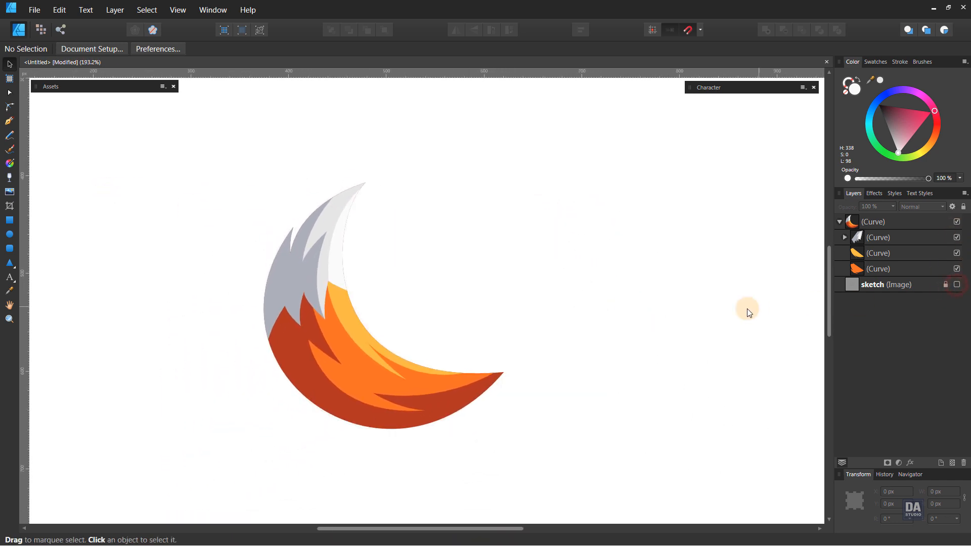
{"action": "left_click", "coordinate": [517, 319]}
{"action": "key", "text": "ctrl+space"}
{"action": "mouse_move", "coordinate": [423, 266]}
{"action": "left_mouse_down"}
{"action": "mouse_move", "coordinate": [180, 227]}
{"action": "mouse_move", "coordinate": [458, 244]}
{"action": "left_mouse_up"}
{"action": "left_click", "coordinate": [522, 392]}
{"action": "left_click", "coordinate": [957, 284]}
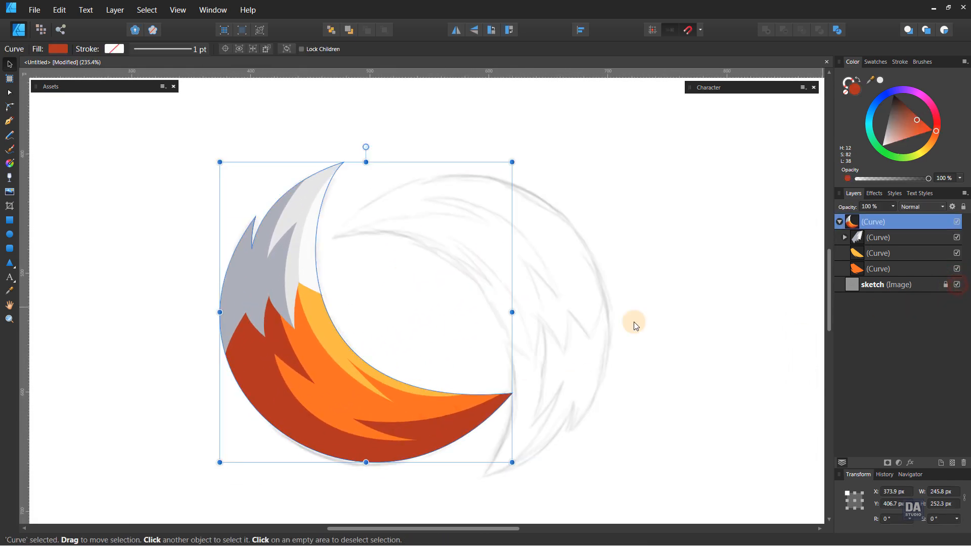
- Duplicate the whole wing, move the copy over to the sketched right wing and rotate it to 180°
{"action": "left_click", "coordinate": [839, 223]}
{"action": "right_click", "coordinate": [841, 224]}
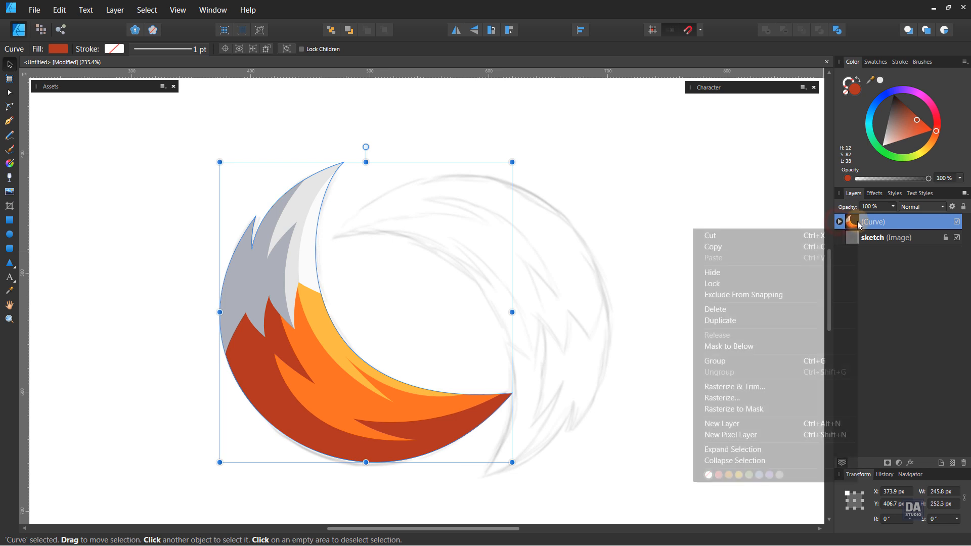
{"action": "left_click", "coordinate": [787, 322]}
{"action": "left_click_drag", "start_coordinate": [390, 369], "coordinate": [583, 372]}
{"action": "left_click_drag", "start_coordinate": [558, 147], "coordinate": [558, 434]}
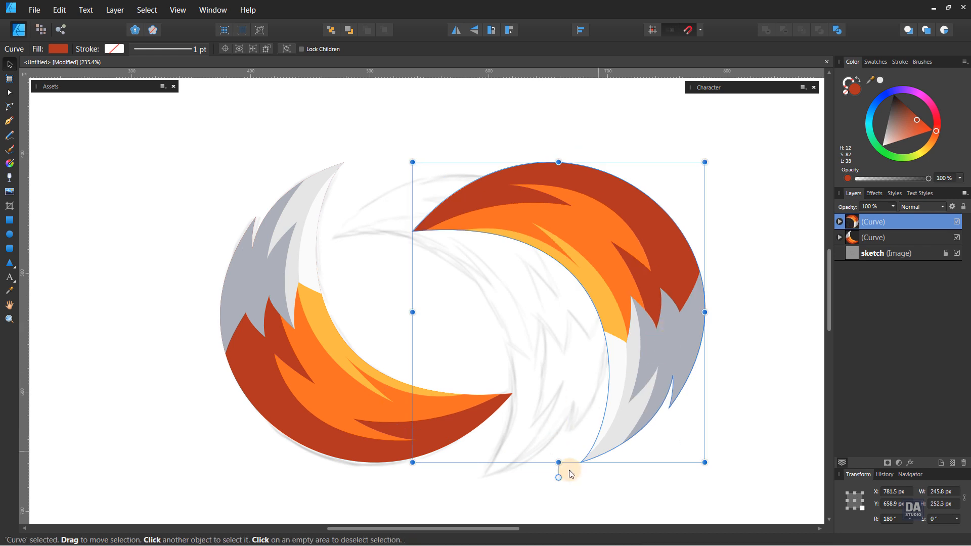
- Rotate the copied wing to about 173.6° and position it over the sketched right wing, interlocking with the first
{"action": "left_click_drag", "start_coordinate": [558, 477], "coordinate": [531, 483]}
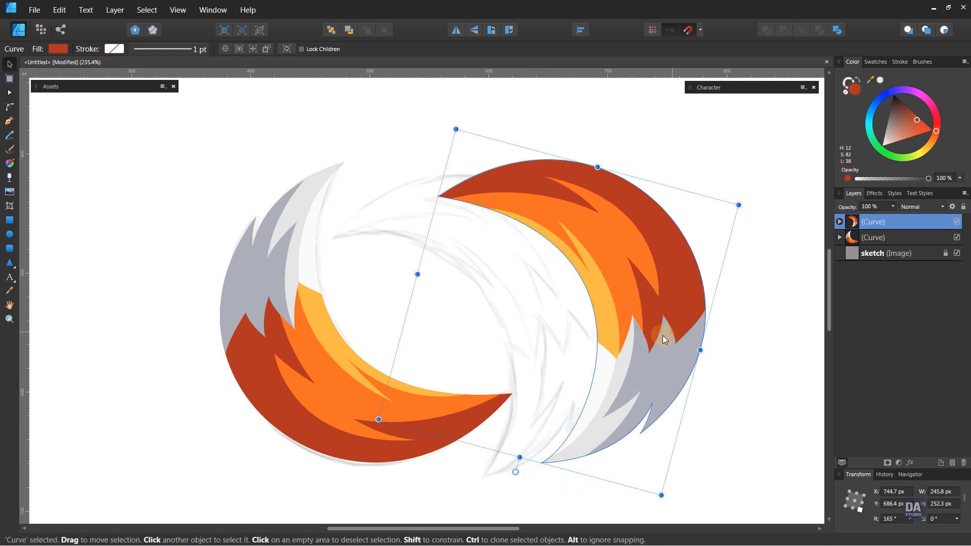
{"action": "left_click_drag", "start_coordinate": [662, 335], "coordinate": [592, 349]}
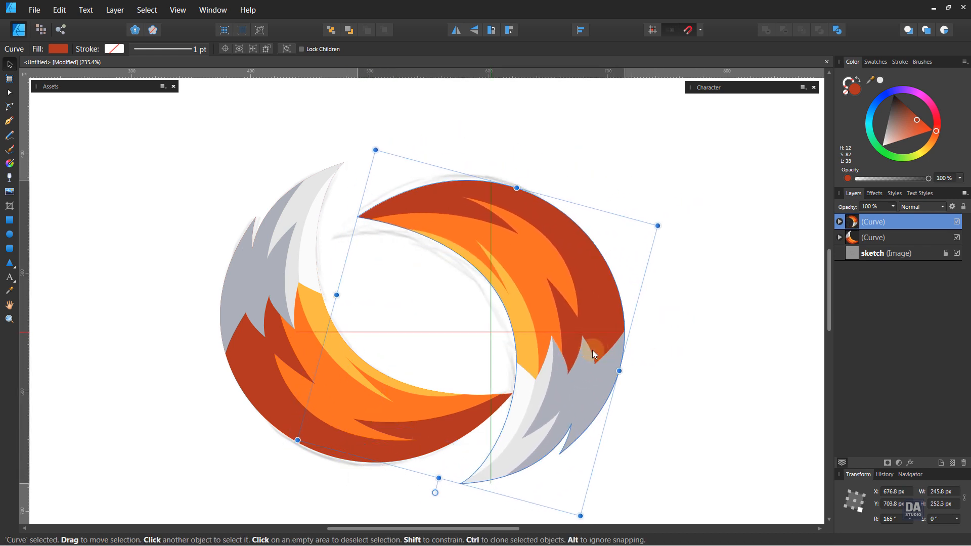
{"action": "left_click_drag", "start_coordinate": [443, 493], "coordinate": [465, 495]}
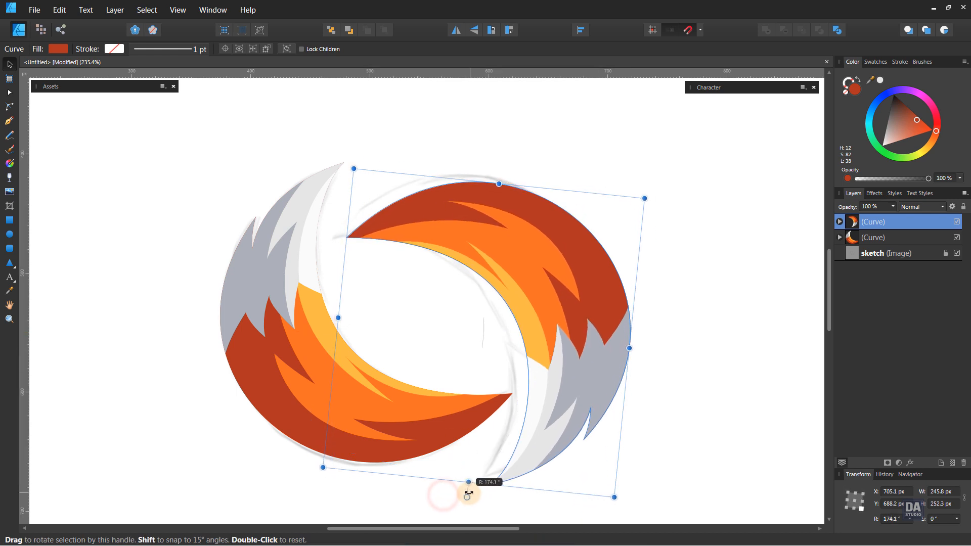
{"action": "left_click_drag", "start_coordinate": [586, 384], "coordinate": [578, 390]}
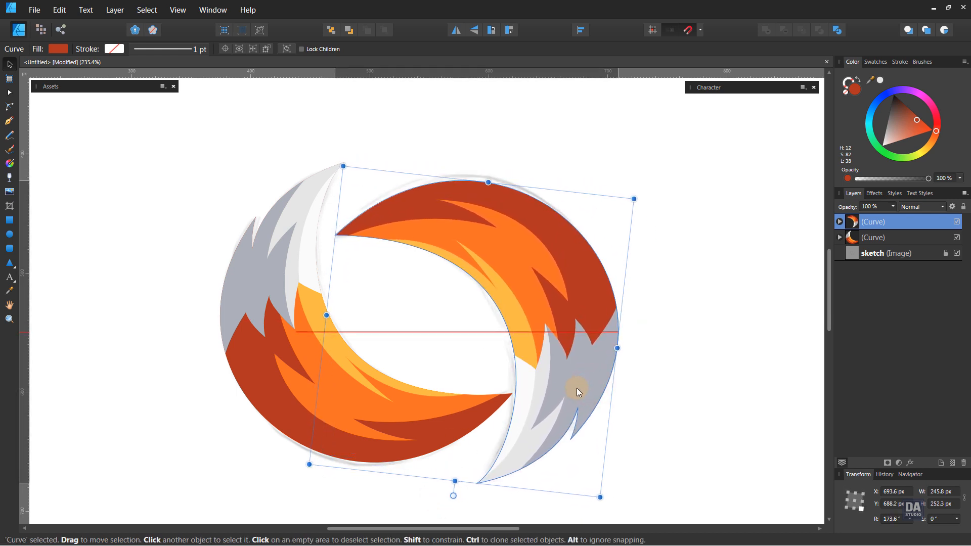
{"action": "left_click", "coordinate": [688, 320]}
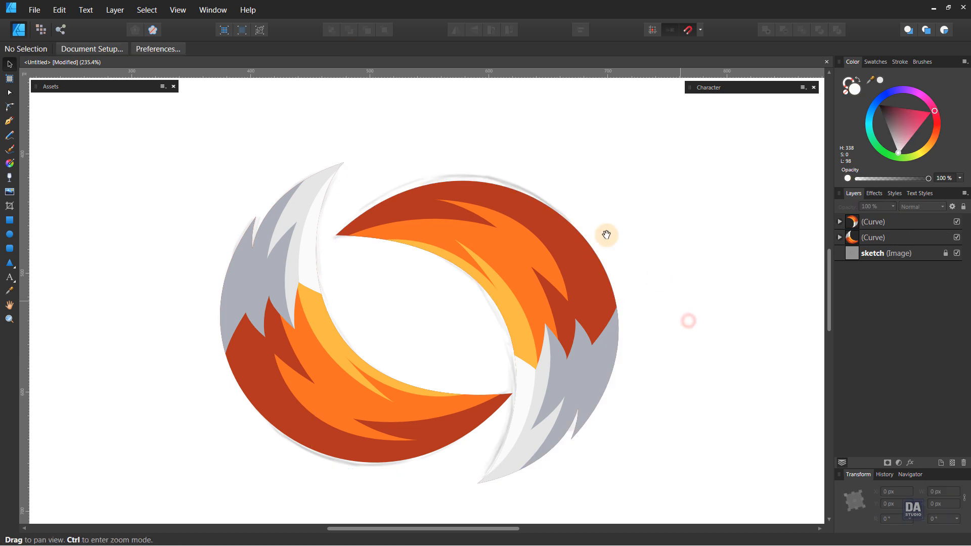
- Hide the sketch and draw a 1080 × 1080 px rectangle covering the entire page
{"action": "left_click_drag", "start_coordinate": [468, 153], "coordinate": [251, 125]}
{"action": "left_click_drag", "start_coordinate": [526, 182], "coordinate": [444, 182]}
{"action": "left_click_drag", "start_coordinate": [553, 191], "coordinate": [472, 273]}
{"action": "mouse_move", "coordinate": [544, 251]}
{"action": "left_mouse_down"}
{"action": "mouse_move", "coordinate": [472, 247]}
{"action": "mouse_move", "coordinate": [528, 245]}
{"action": "left_mouse_up"}
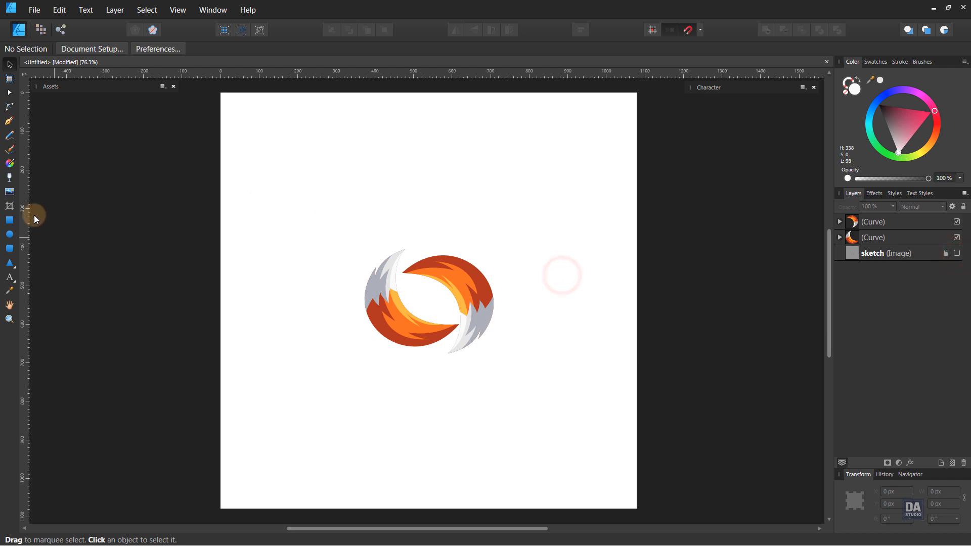
{"action": "left_click", "coordinate": [9, 220]}
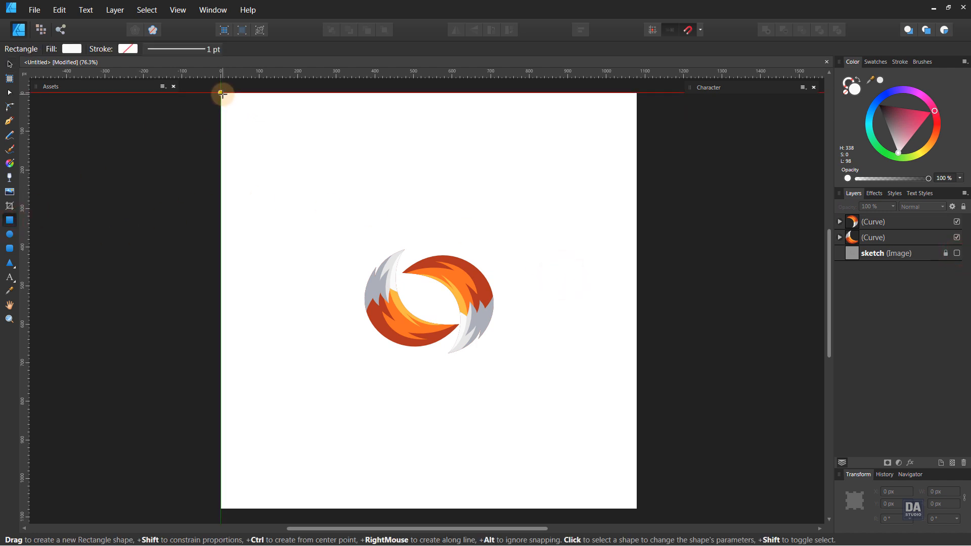
{"action": "left_click_drag", "start_coordinate": [221, 93], "coordinate": [636, 508]}
- Fill the rectangle with dark navy of hue 214, saturation 100 and lightness 8, adding 68% noise
{"action": "left_click", "coordinate": [886, 121]}
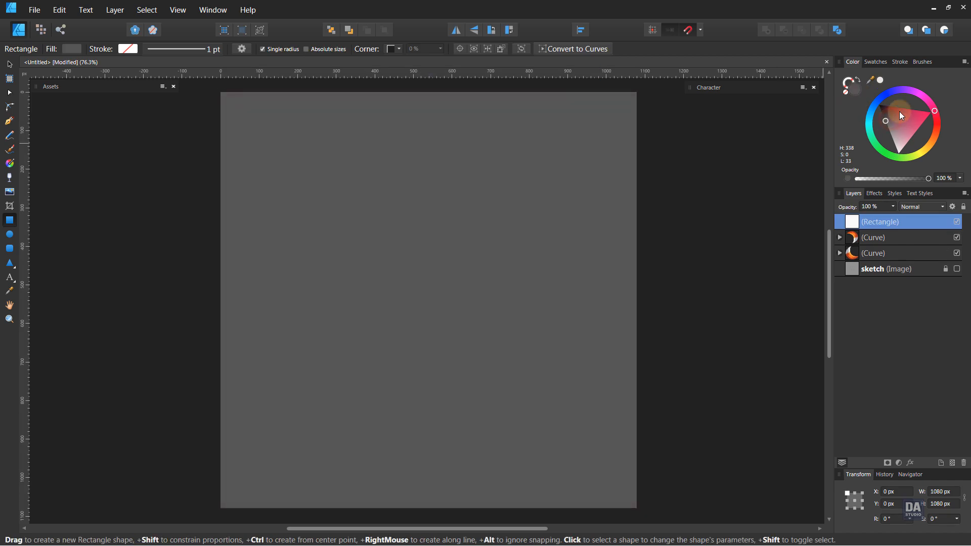
{"action": "left_click_drag", "start_coordinate": [892, 91], "coordinate": [875, 105]}
{"action": "mouse_move", "coordinate": [911, 140]}
{"action": "left_mouse_down"}
{"action": "mouse_move", "coordinate": [895, 141]}
{"action": "mouse_move", "coordinate": [897, 149]}
{"action": "left_mouse_up"}
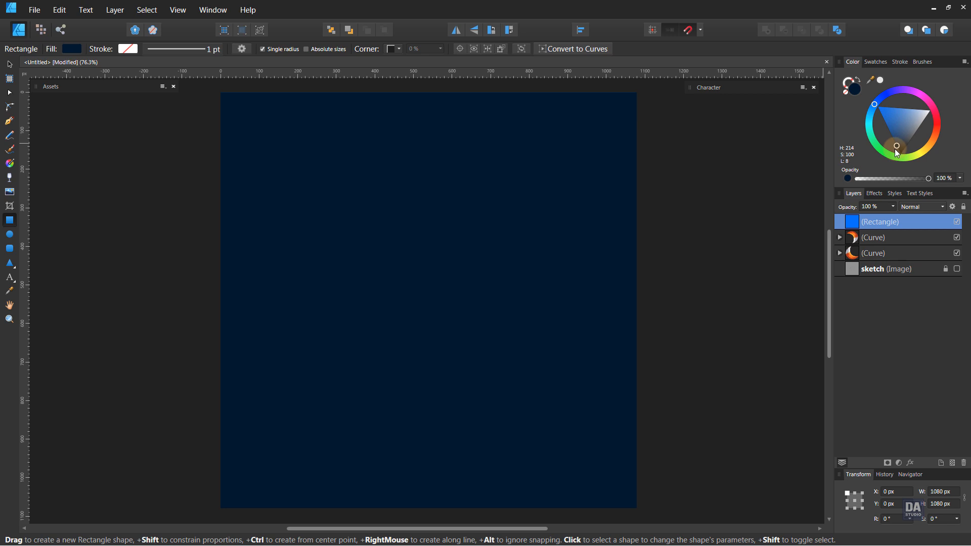
{"action": "left_click", "coordinate": [847, 178]}
{"action": "left_click_drag", "start_coordinate": [855, 179], "coordinate": [890, 179]}
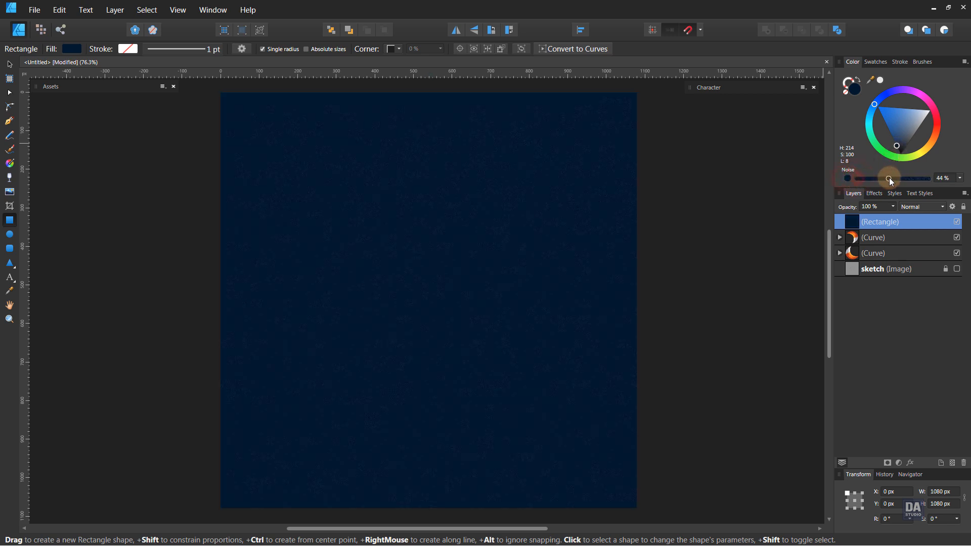
- Send the navy rectangle beneath all other layers as the background and deselect it
{"action": "left_click", "coordinate": [875, 217]}
{"action": "mouse_move", "coordinate": [884, 221]}
{"action": "left_mouse_down"}
{"action": "mouse_move", "coordinate": [890, 314]}
{"action": "mouse_move", "coordinate": [876, 294]}
{"action": "left_mouse_up"}
{"action": "left_click", "coordinate": [686, 305]}
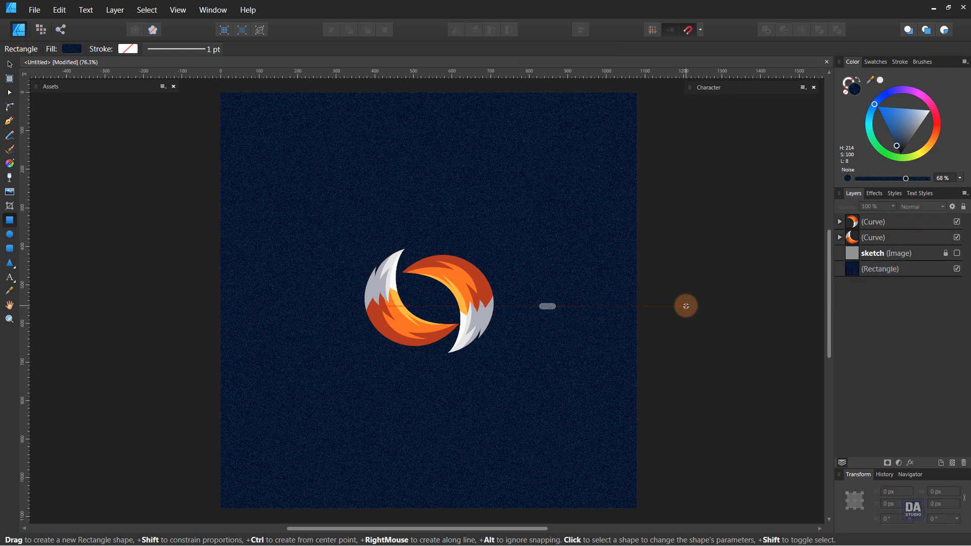
- Recolor the background rectangle to neutral dark grey with saturation 0 and lightness 12, and set its noise to 64%
{"action": "key", "text": "v"}
{"action": "key", "text": "ctrl+0"}
{"action": "left_click", "coordinate": [882, 269]}
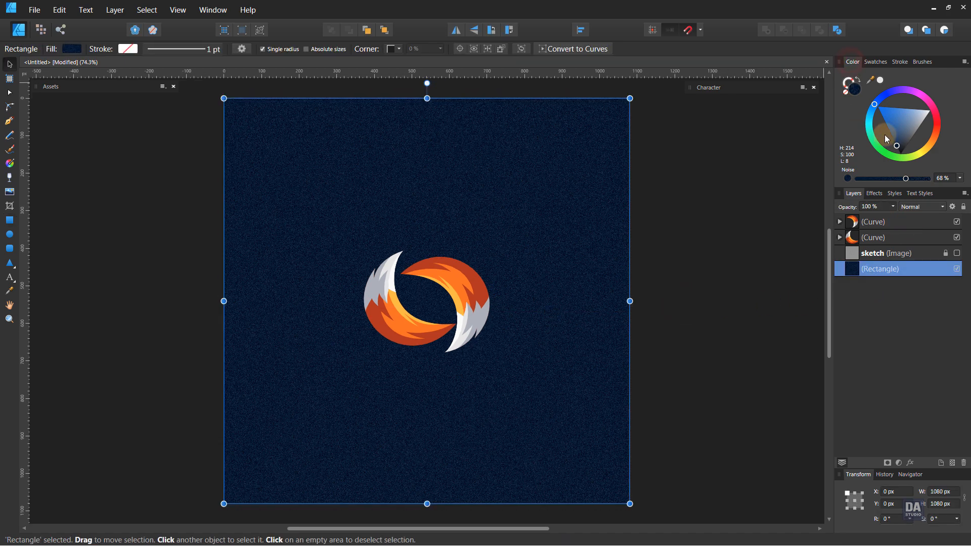
{"action": "left_click_drag", "start_coordinate": [899, 144], "coordinate": [876, 178]}
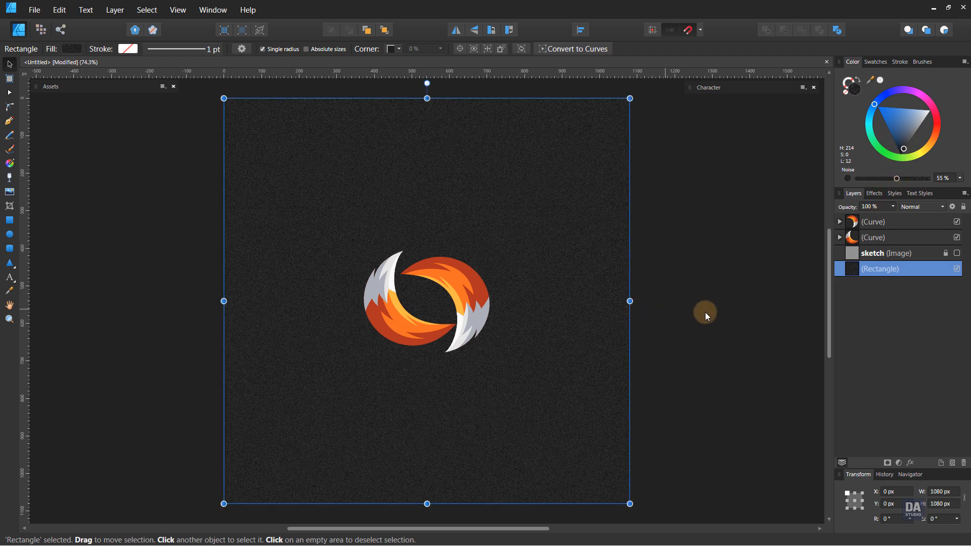
{"action": "left_click_drag", "start_coordinate": [901, 182], "coordinate": [903, 181]}
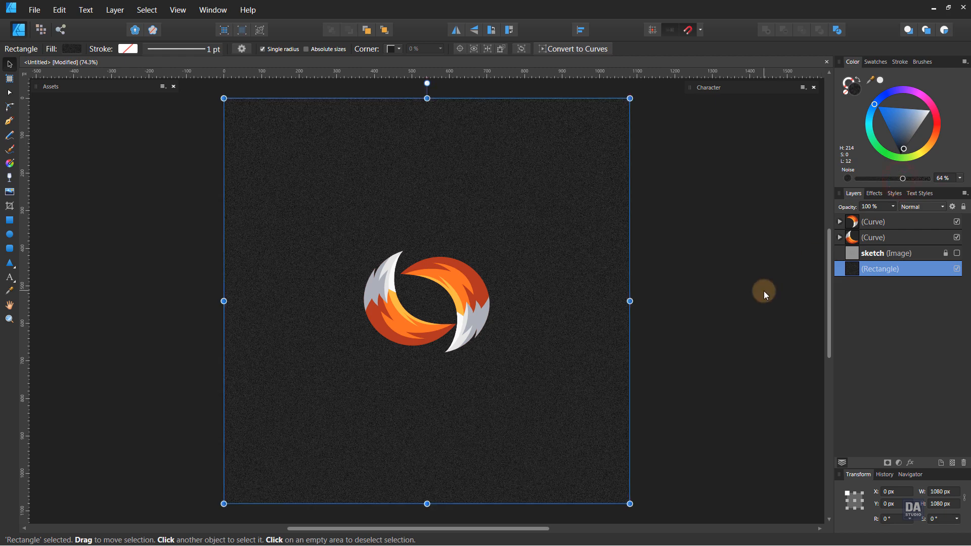
- Group the two wing curves into a single emblem
{"action": "left_click", "coordinate": [872, 236]}
{"action": "left_click", "coordinate": [875, 225], "text": "shift"}
{"action": "right_click", "coordinate": [881, 241]}
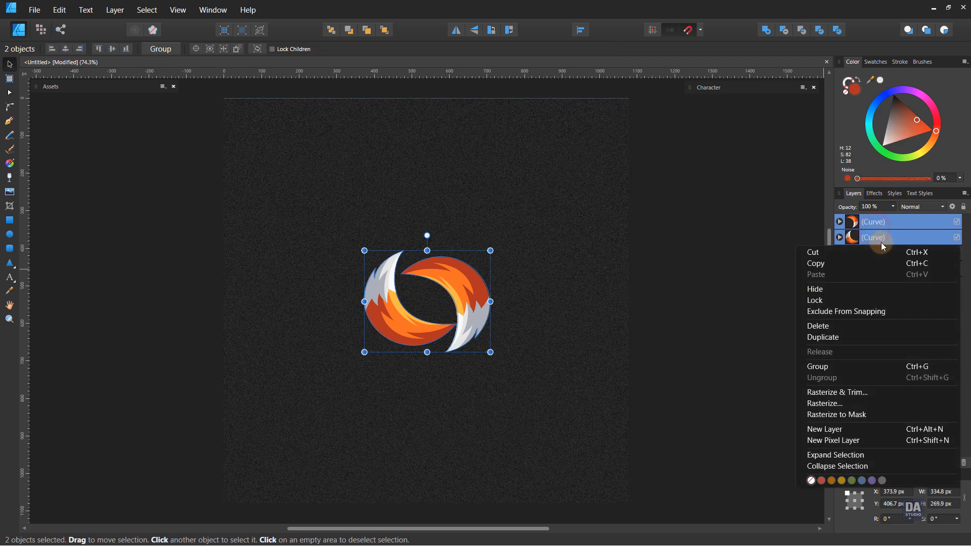
{"action": "left_click", "coordinate": [859, 367]}
- Add a black Multiply outer shadow to the emblem group with 54% opacity, 33.3 px radius, 26.9 px offset and 225° angle
{"action": "left_click", "coordinate": [910, 460]}
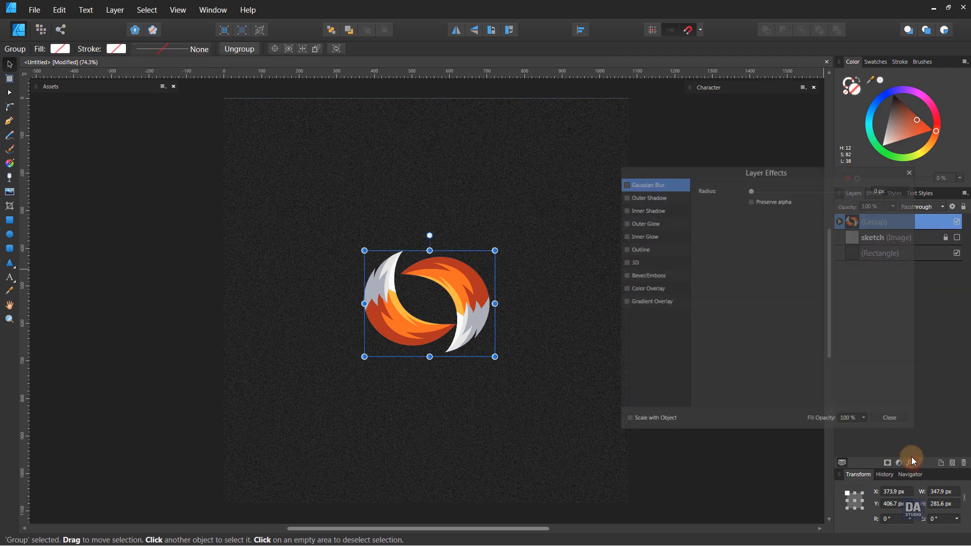
{"action": "left_click", "coordinate": [657, 196]}
{"action": "left_click_drag", "start_coordinate": [751, 213], "coordinate": [813, 214]}
{"action": "left_click_drag", "start_coordinate": [758, 261], "coordinate": [754, 281]}
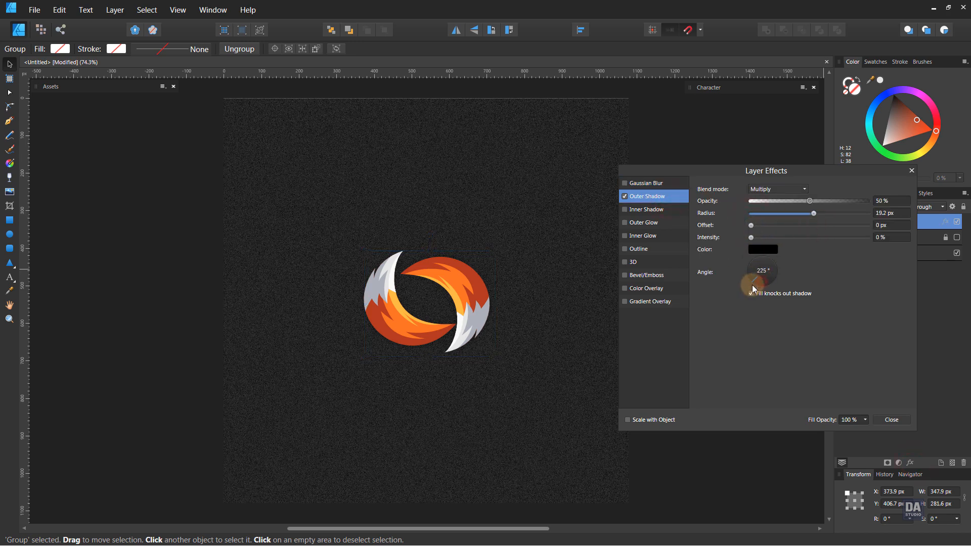
{"action": "left_click_drag", "start_coordinate": [751, 226], "coordinate": [815, 206]}
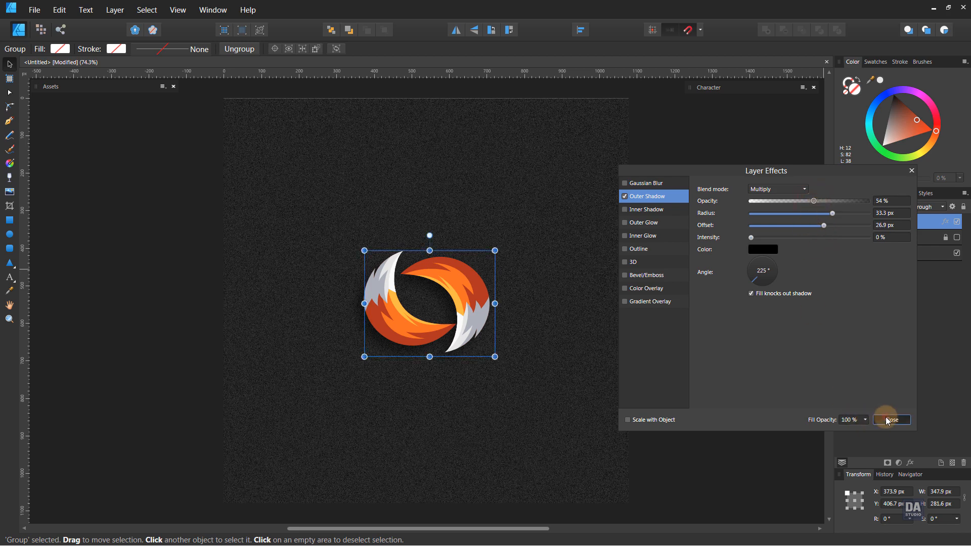
{"action": "left_click", "coordinate": [890, 419]}
{"action": "left_click", "coordinate": [725, 379]}
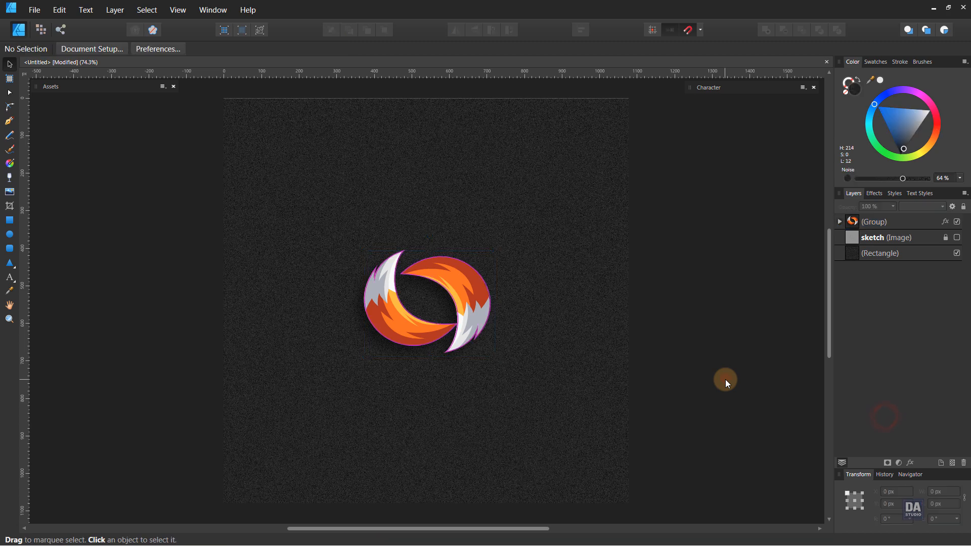
- Make the emblem group's layer effects scale with the object
{"action": "left_click", "coordinate": [484, 308]}
{"action": "left_click", "coordinate": [947, 222]}
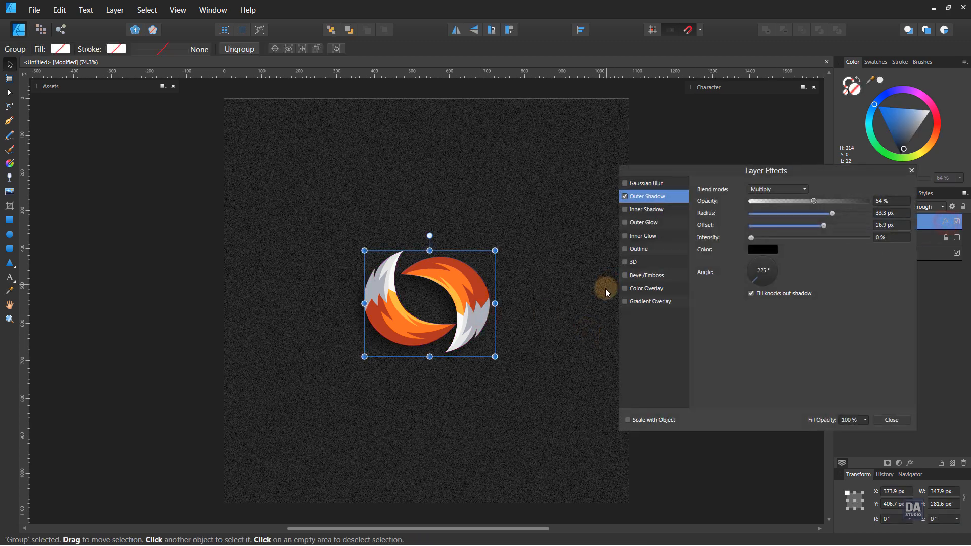
{"action": "left_click", "coordinate": [655, 420]}
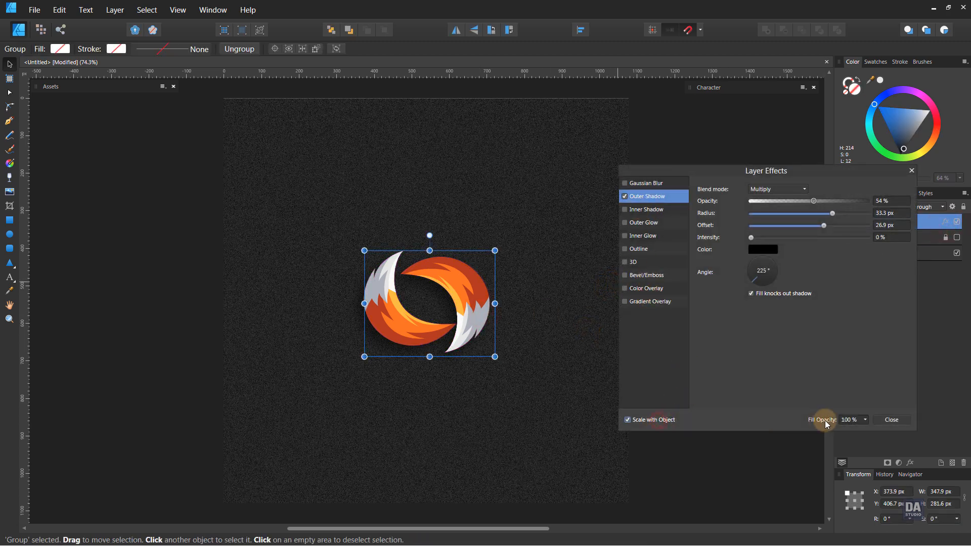
{"action": "left_click", "coordinate": [885, 420]}
{"action": "left_click", "coordinate": [672, 374]}
- Enlarge the emblem proportionally around its center on the page, then deselect it
{"action": "left_click", "coordinate": [469, 333]}
{"action": "left_click_drag", "start_coordinate": [493, 367], "coordinate": [523, 376]}
{"action": "left_click", "coordinate": [676, 357]}
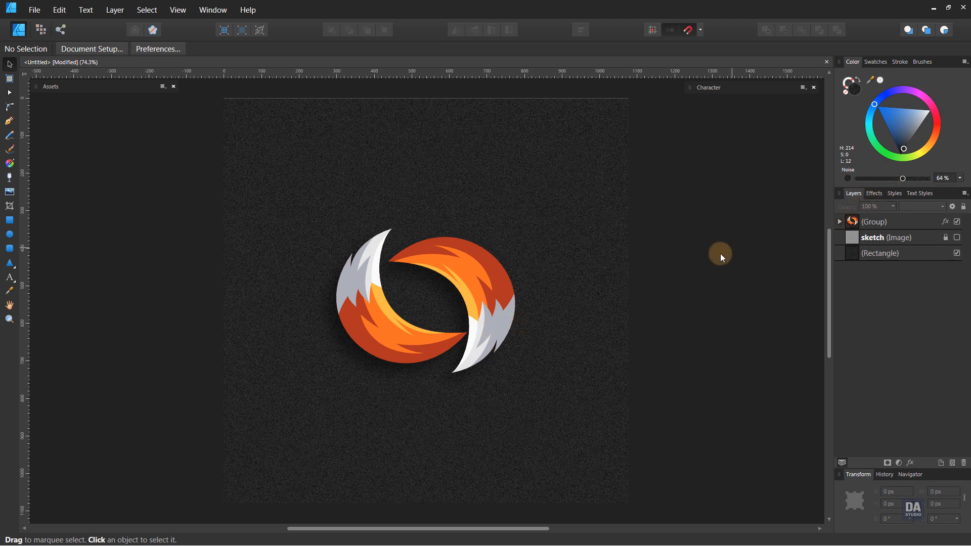
- Lighten the grey background rectangle to lightness 15 and deselect it
{"action": "left_click", "coordinate": [620, 265]}
{"action": "left_click_drag", "start_coordinate": [905, 148], "coordinate": [905, 146]}
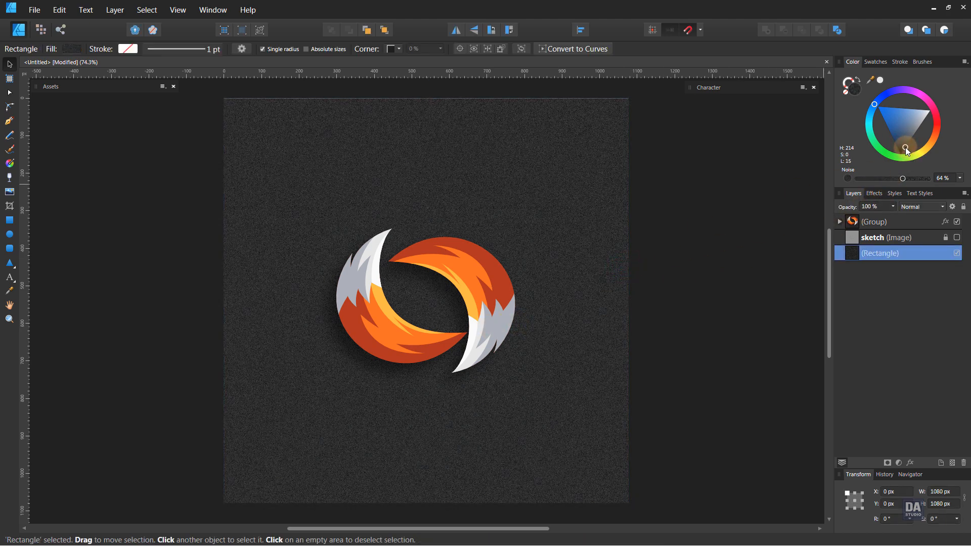
{"action": "left_click", "coordinate": [706, 246]}
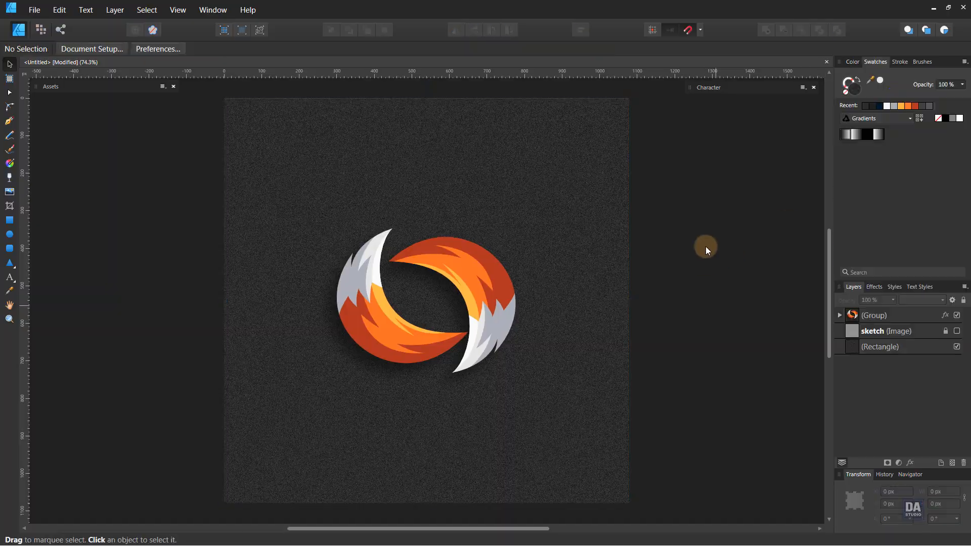
- Scale the emblem down to about 306 px wide and move it to the left side of the page at mid-height
{"action": "left_click", "coordinate": [491, 316]}
{"action": "left_click_drag", "start_coordinate": [520, 373], "coordinate": [444, 334]}
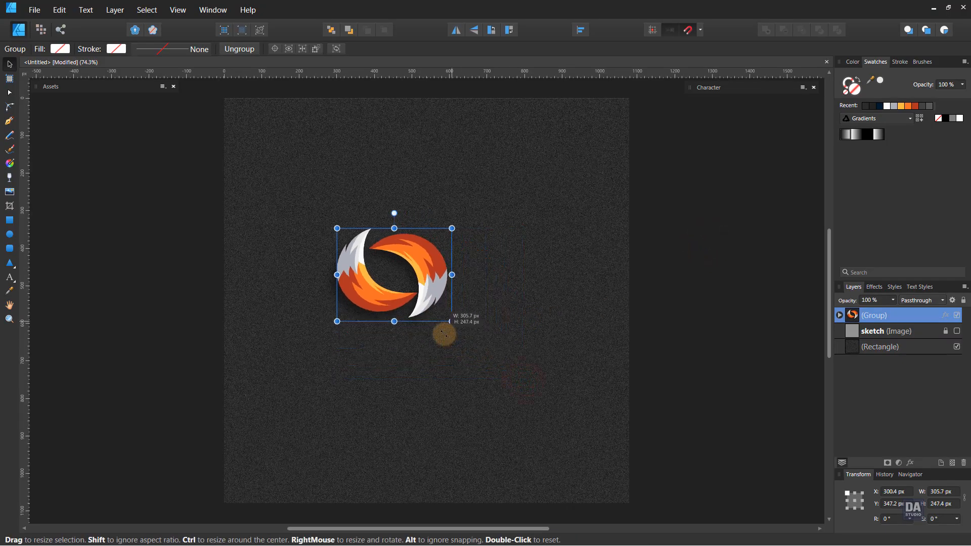
{"action": "left_click_drag", "start_coordinate": [429, 289], "coordinate": [341, 317]}
{"action": "left_click", "coordinate": [188, 270]}
- Add the white art text "FOX TAIL" to the right of the emblem in 103 pt Apex Mk3 Medium
{"action": "left_click", "coordinate": [10, 277]}
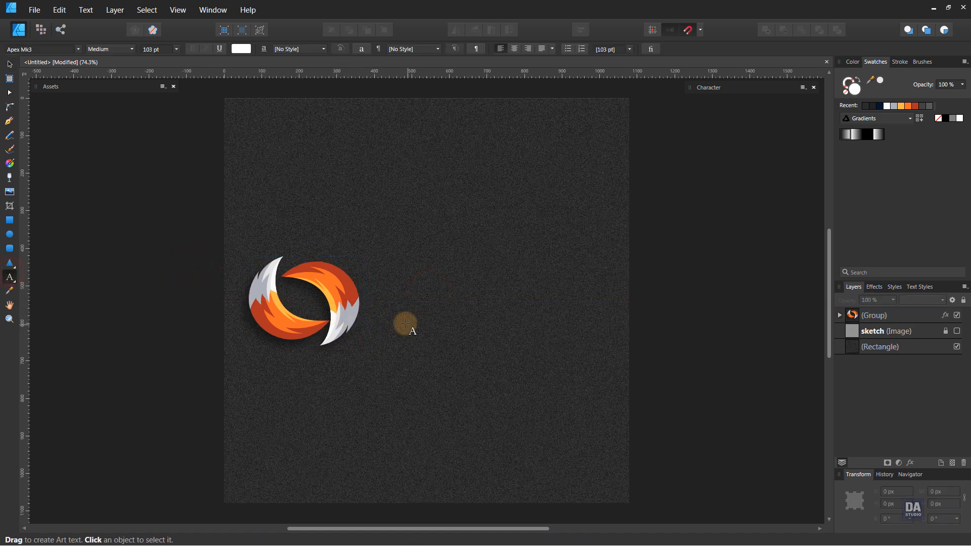
{"action": "left_click", "coordinate": [388, 314]}
{"action": "type", "text": "FO"}
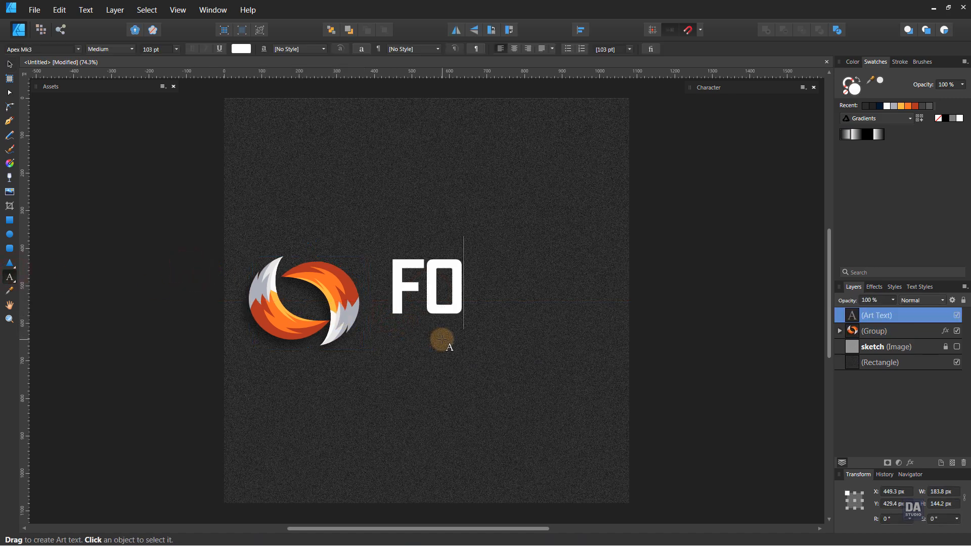
{"action": "type", "text": "X TAIL"}
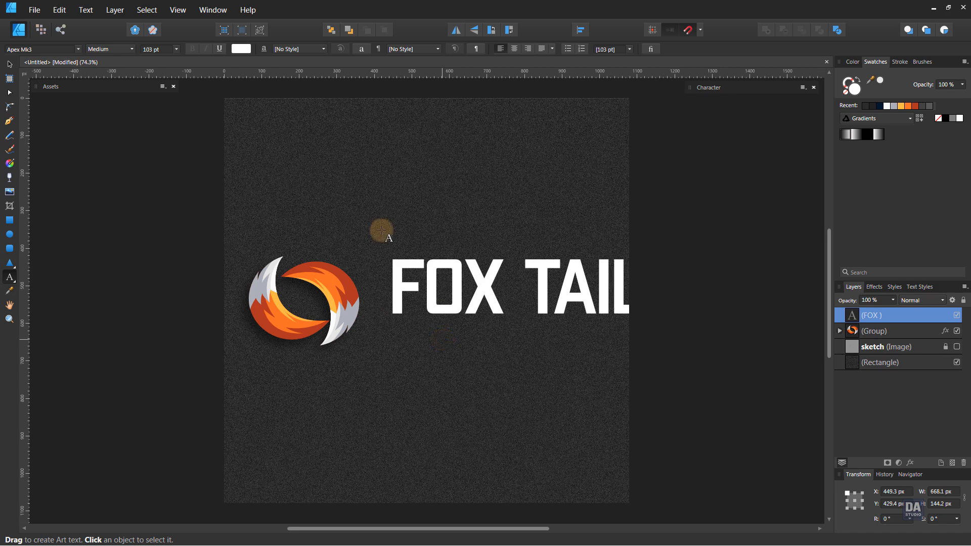
- Move the FOX TAIL text beside the emblem, aligned to the page's vertical middle, and shrink it around its center to 94.3 pt
{"action": "left_click", "coordinate": [9, 64]}
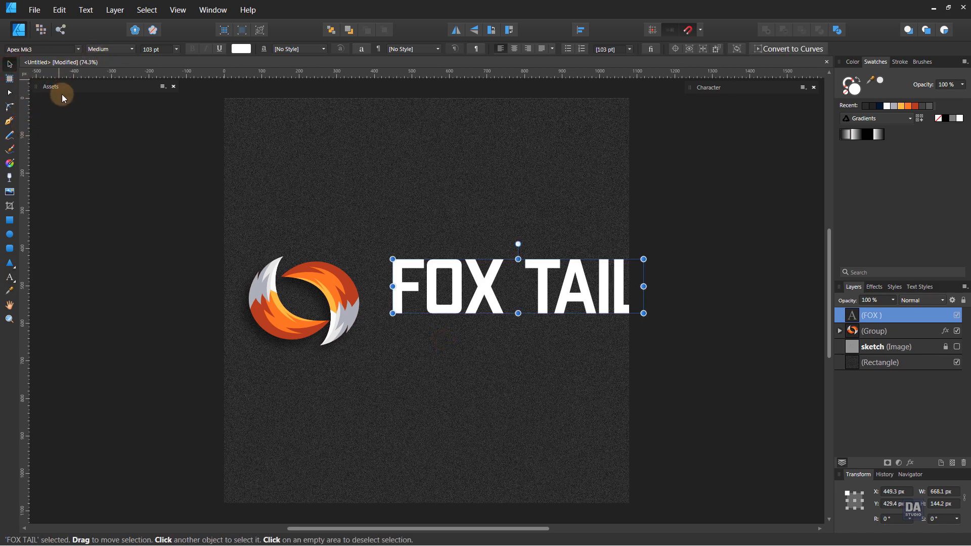
{"action": "left_click_drag", "start_coordinate": [501, 273], "coordinate": [476, 288]}
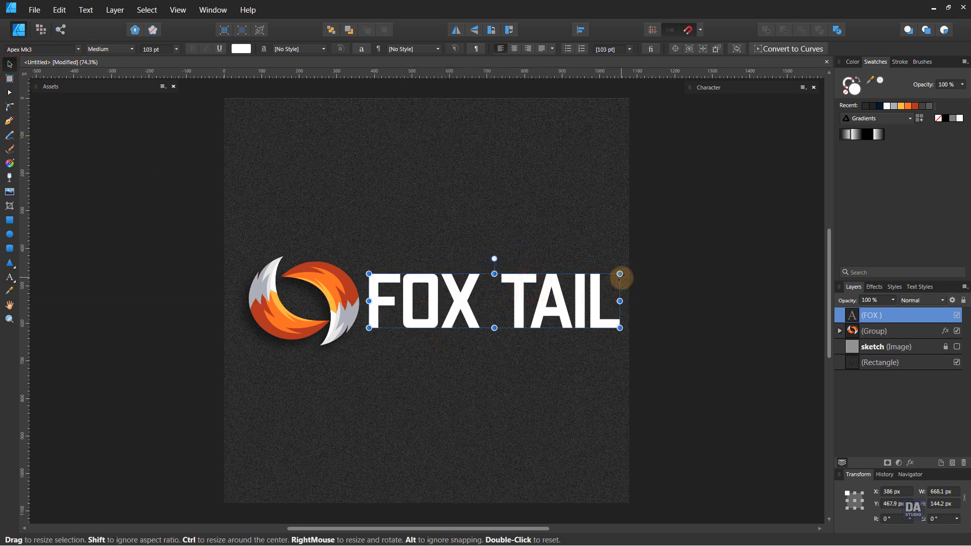
{"action": "left_click_drag", "start_coordinate": [619, 275], "coordinate": [610, 278]}
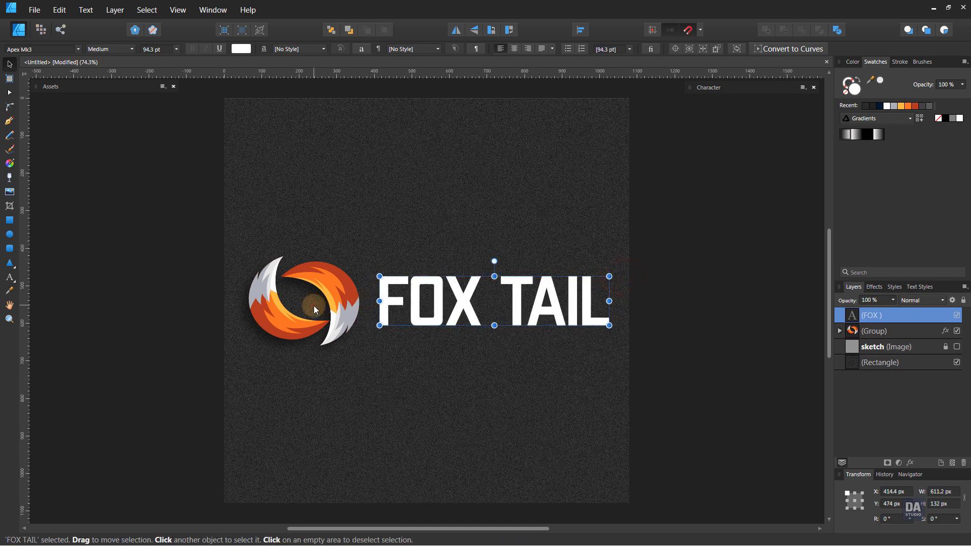
- Scale the emblem down slightly so it sits close to the FOX TAIL text, vertically centered with it
{"action": "left_click", "coordinate": [313, 304]}
{"action": "left_click", "coordinate": [345, 326]}
{"action": "left_click_drag", "start_coordinate": [364, 349], "coordinate": [345, 312]}
- Select the emblem and FOX TAIL text together, center them horizontally on the page, and deselect them
{"action": "left_click", "coordinate": [432, 312], "text": "shift"}
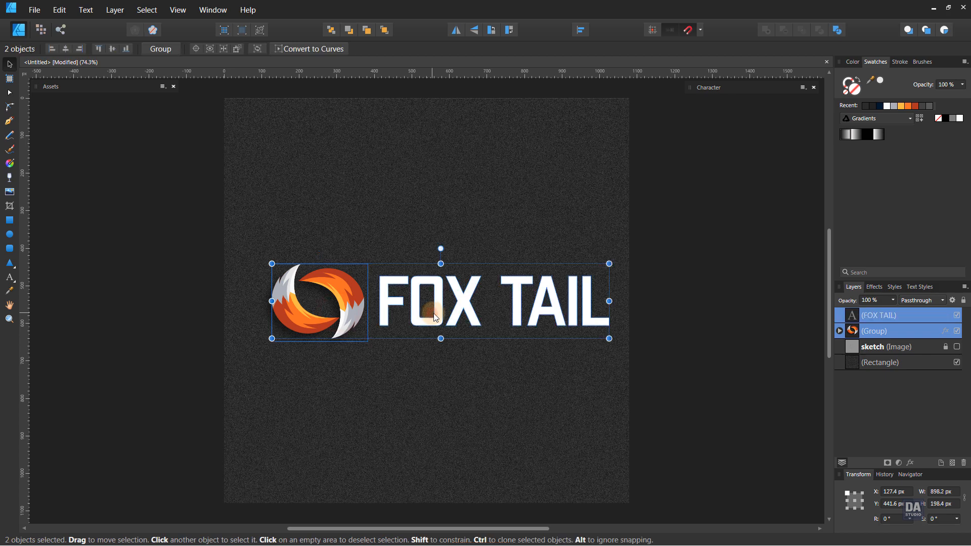
{"action": "left_click_drag", "start_coordinate": [436, 314], "coordinate": [428, 313]}
{"action": "left_click", "coordinate": [665, 353]}
{"action": "scroll", "coordinate": [440, 348], "scroll_direction": "down", "scroll_amount": 2}
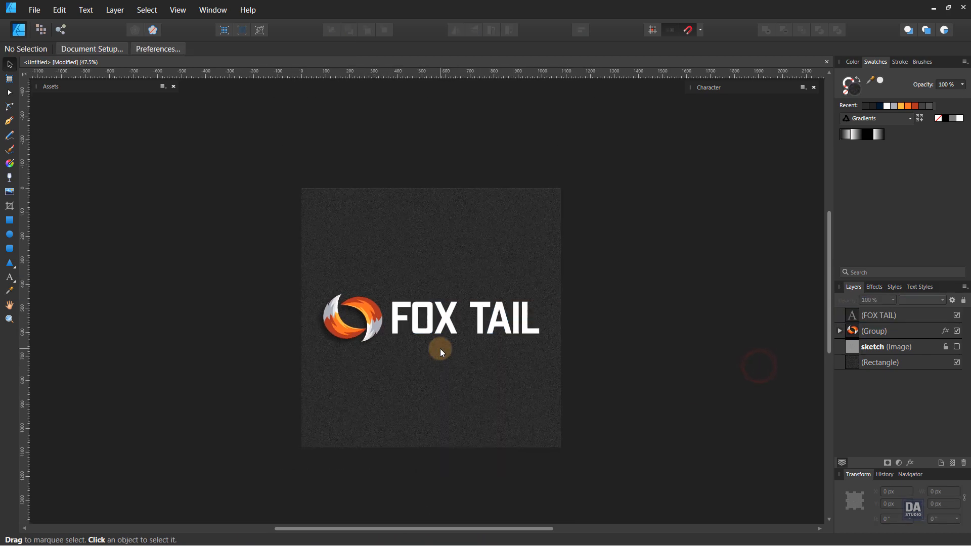